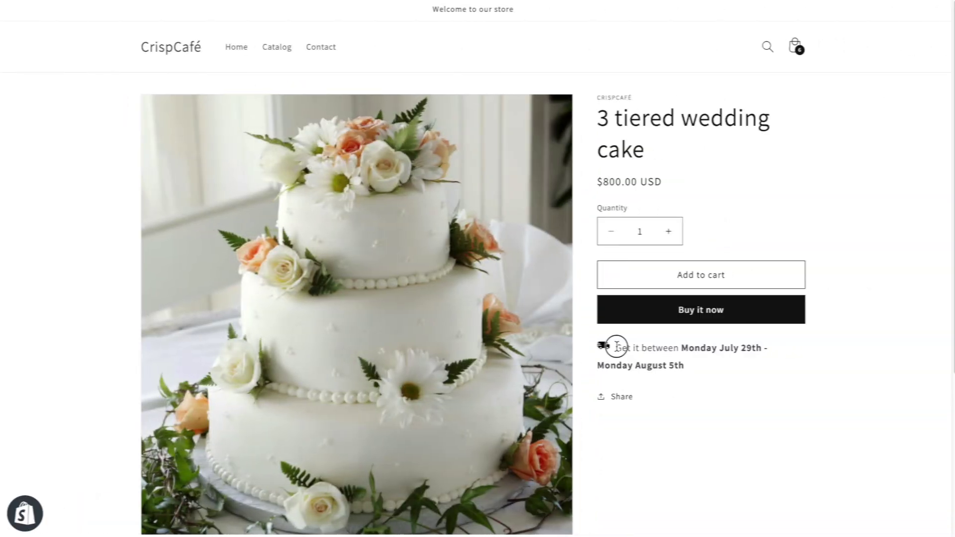
# Step: Highlight the delivery estimate shown on the cake product page
pyautogui.moveTo(618, 345); pyautogui.dragTo(765, 368)
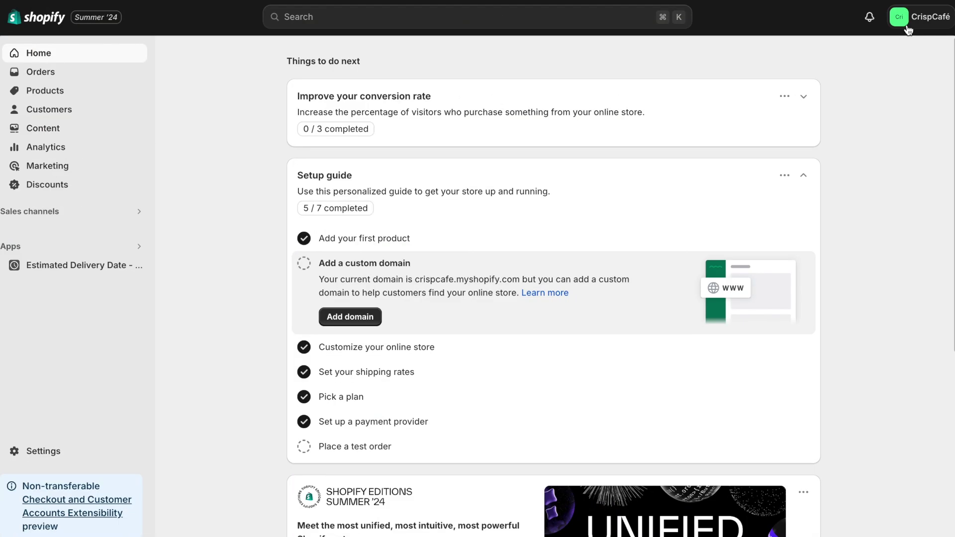
# Step: Customize the Dawn theme and switch the editor to the Products > Default product template
pyautogui.click(26, 215)
pyautogui.click(305, 69)
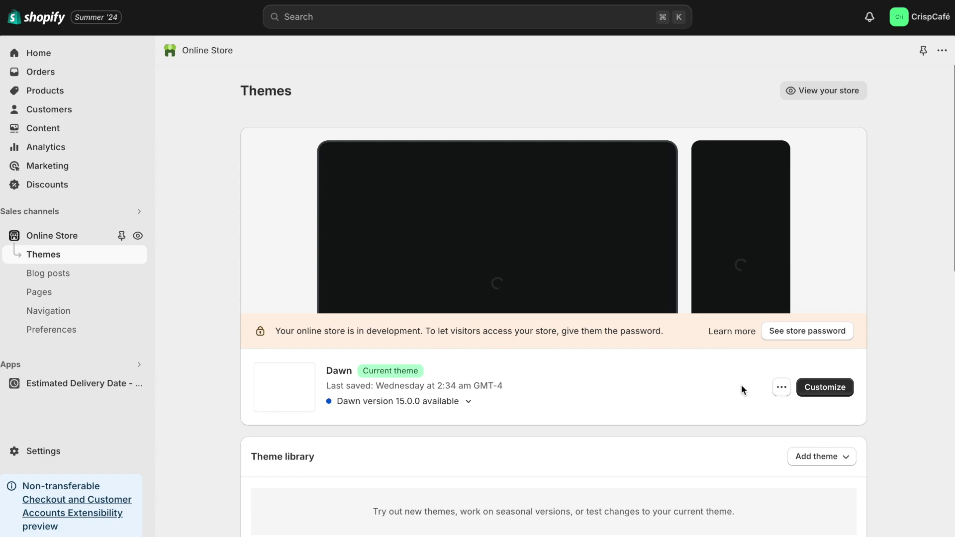
pyautogui.click(813, 393)
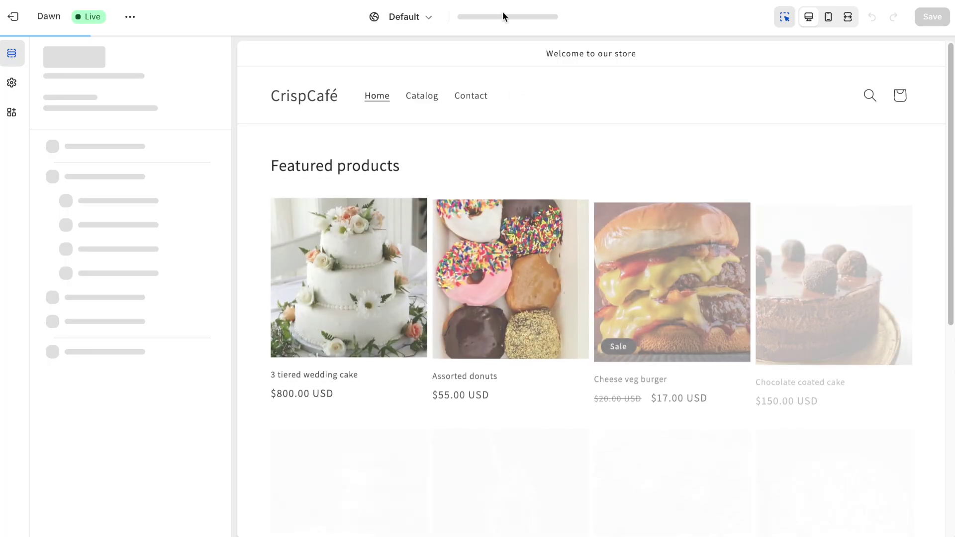
pyautogui.click(523, 20)
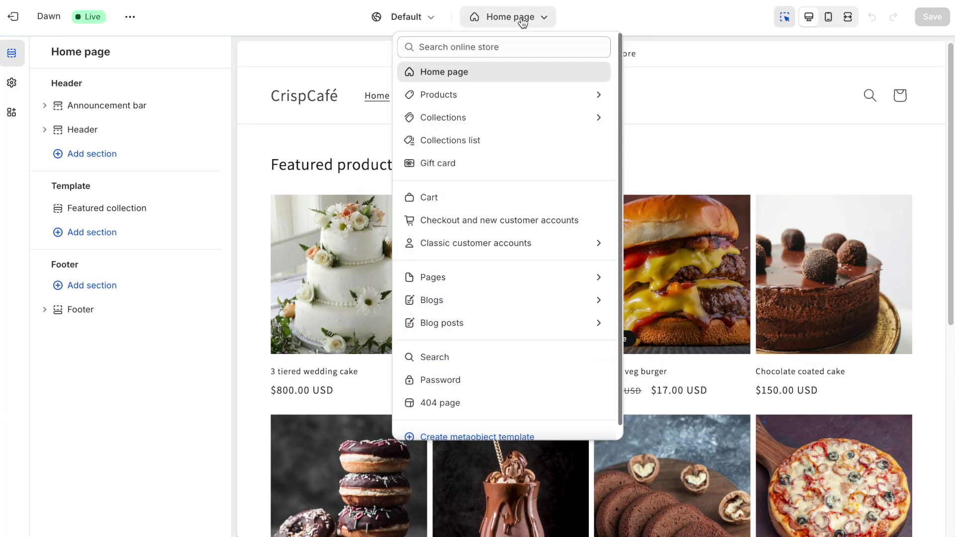
pyautogui.click(436, 99)
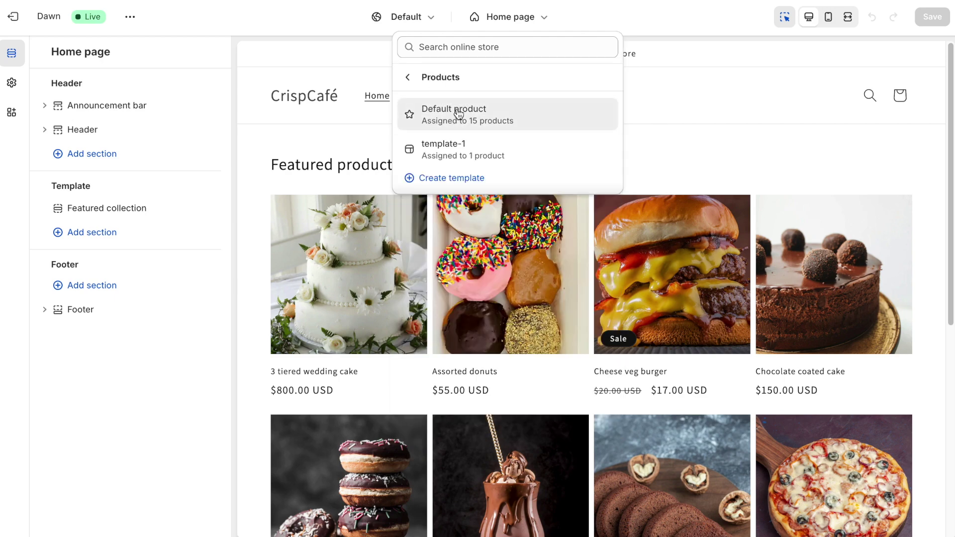
pyautogui.click(456, 112)
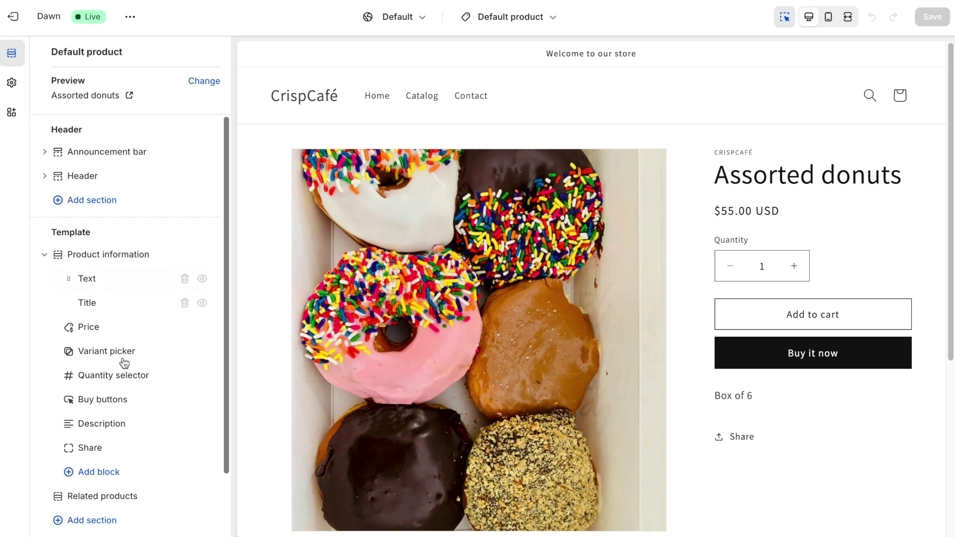
# Step: Add a Custom Liquid block, move it just below Buy buttons, and open its settings
pyautogui.click(74, 477)
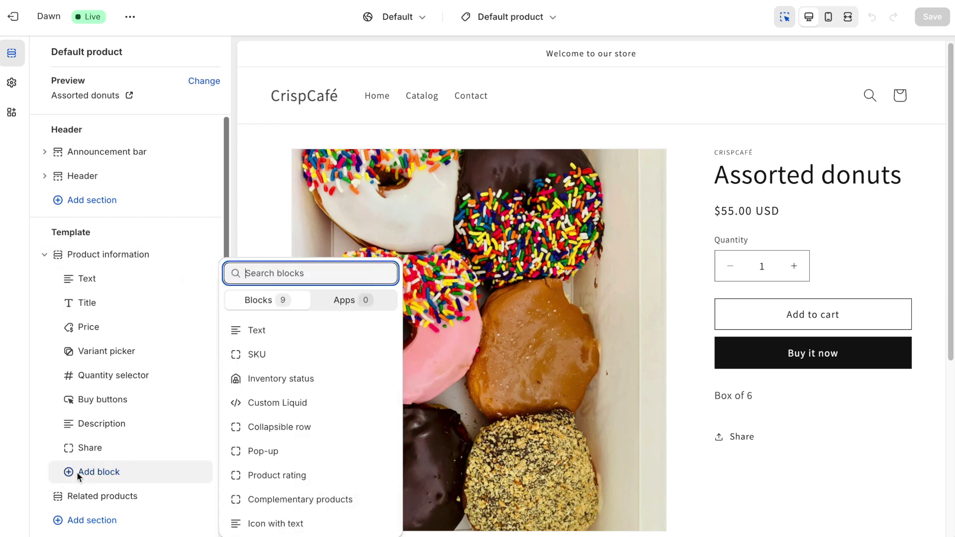
pyautogui.click(258, 403)
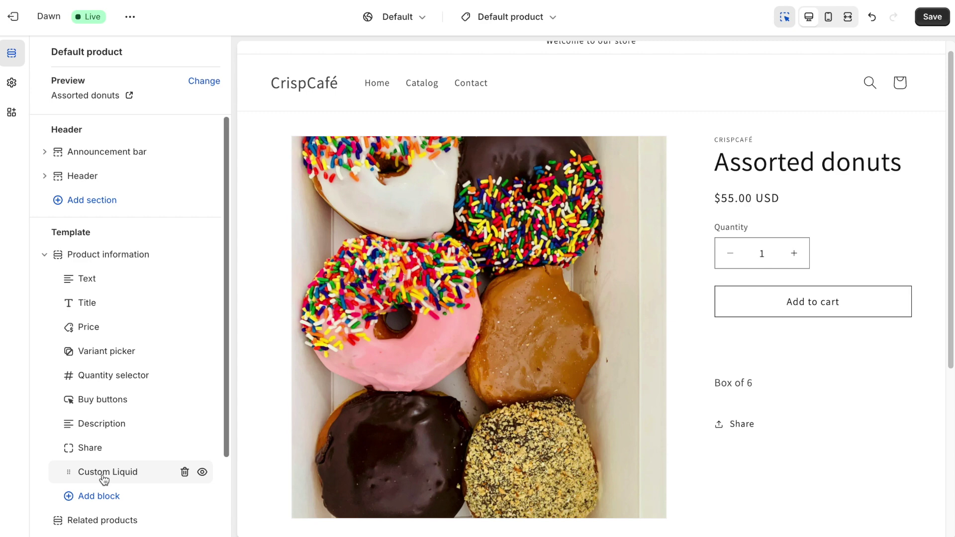
pyautogui.moveTo(102, 479); pyautogui.dragTo(101, 424)
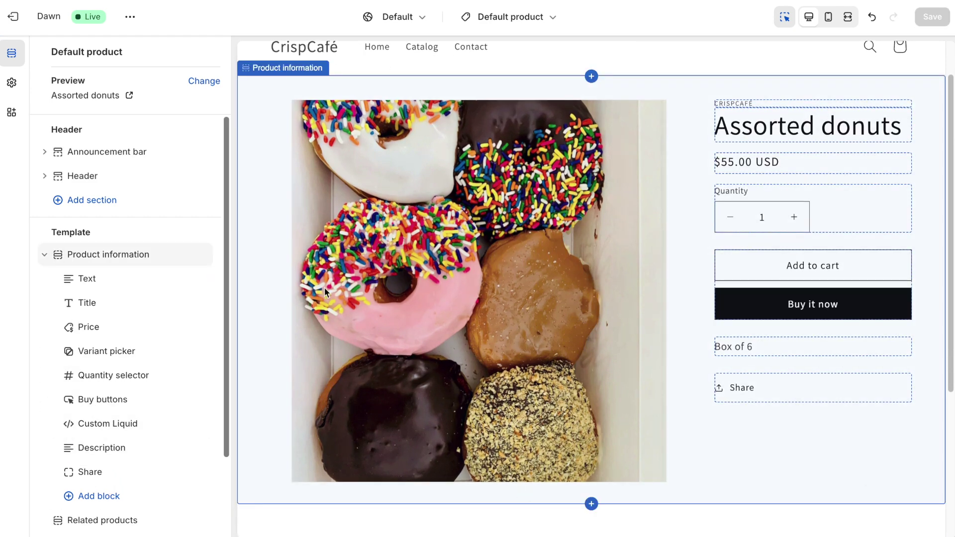
pyautogui.click(118, 425)
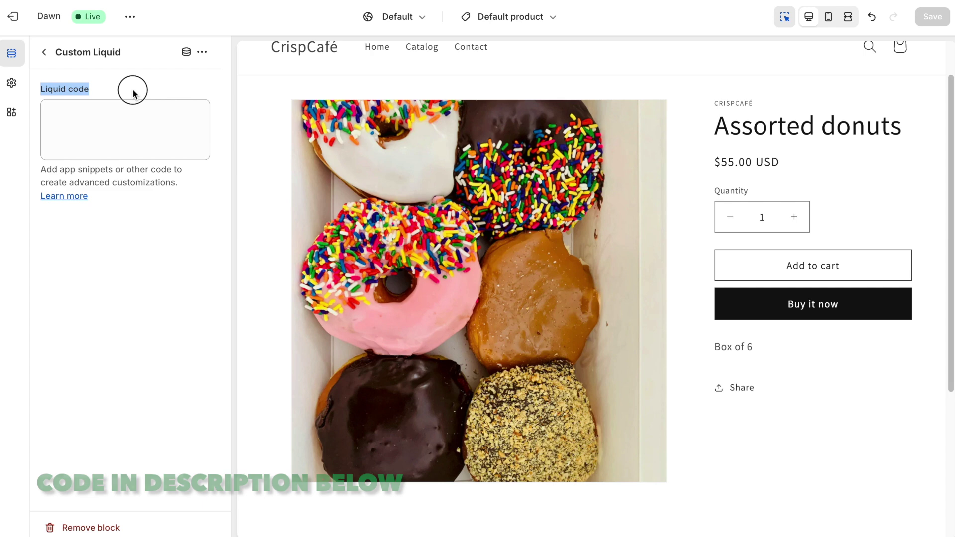
# Step: Paste the delivery-date script into the Custom Liquid code field
pyautogui.click(108, 130)
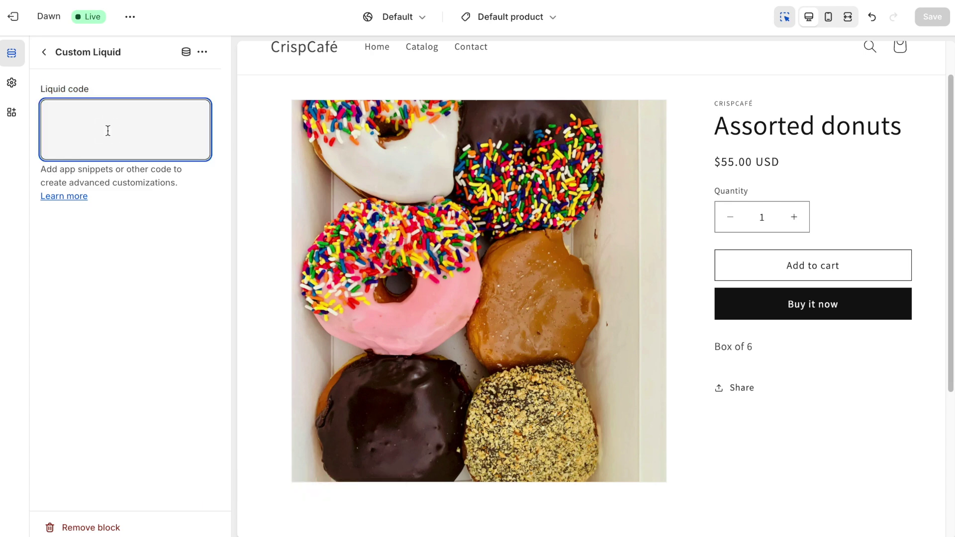
pyautogui.hotkey('ctrl', 'v')
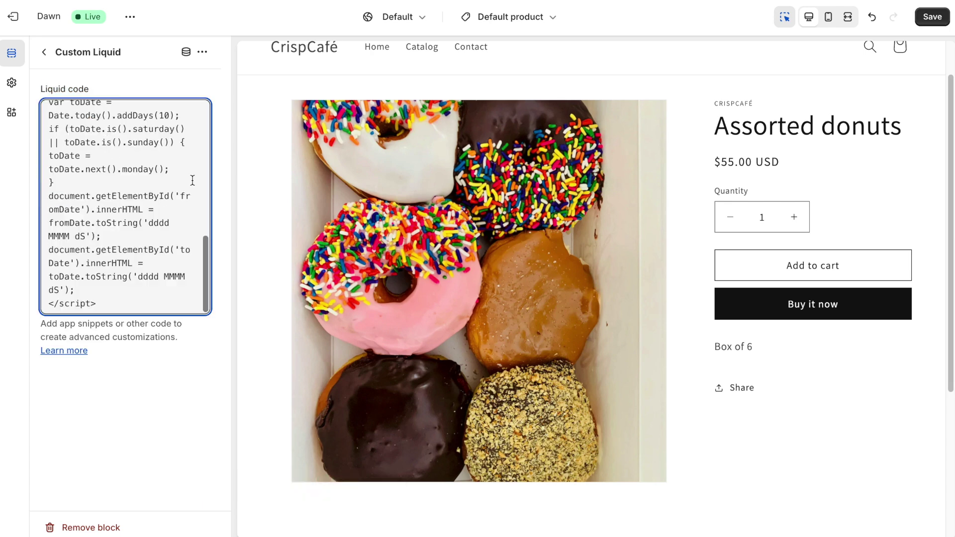
pyautogui.scroll(4, 164, 234)
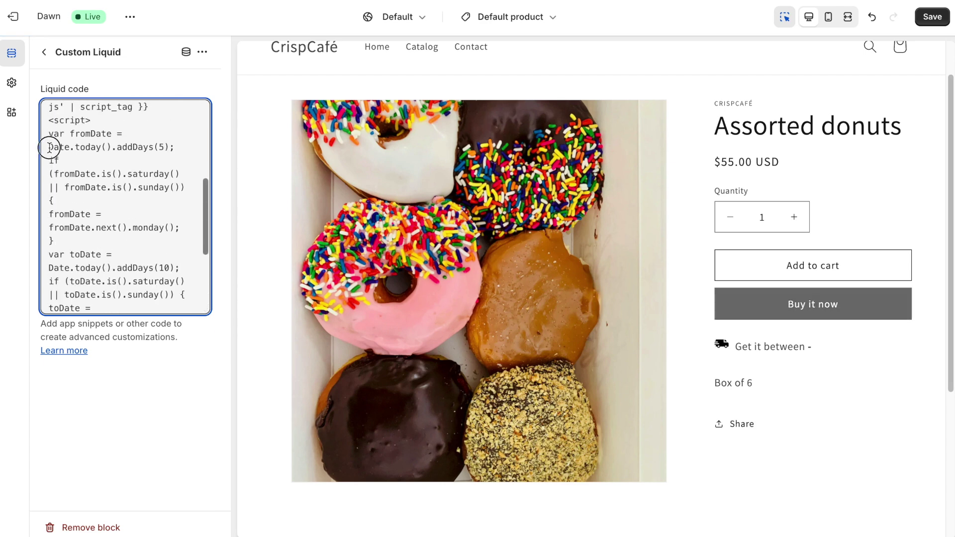
# Step: Change the start offset addDays(5) to addDays(7), save, and highlight the new delivery line
pyautogui.keyDown('shift'); pyautogui.click(172, 148); pyautogui.keyUp('shift')
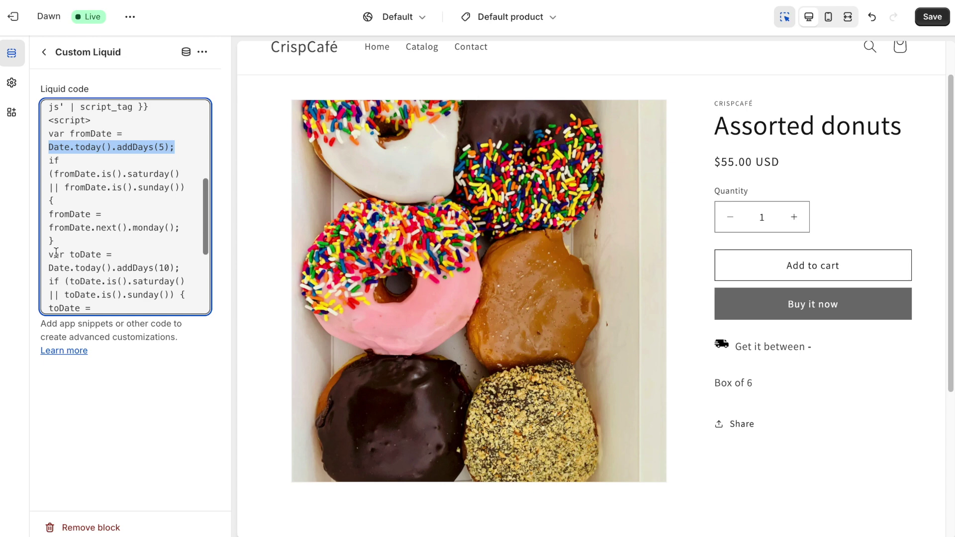
pyautogui.moveTo(45, 272); pyautogui.dragTo(153, 268)
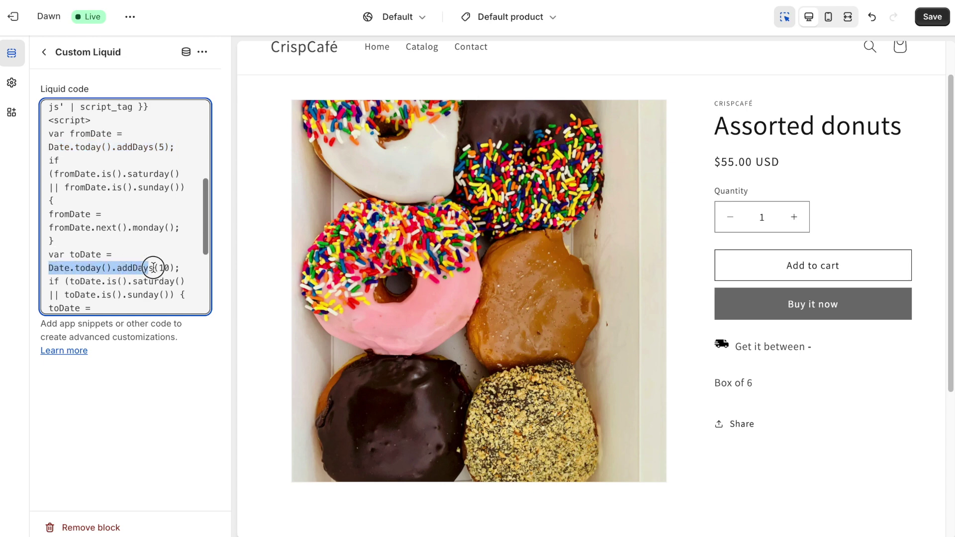
pyautogui.doubleClick(162, 147)
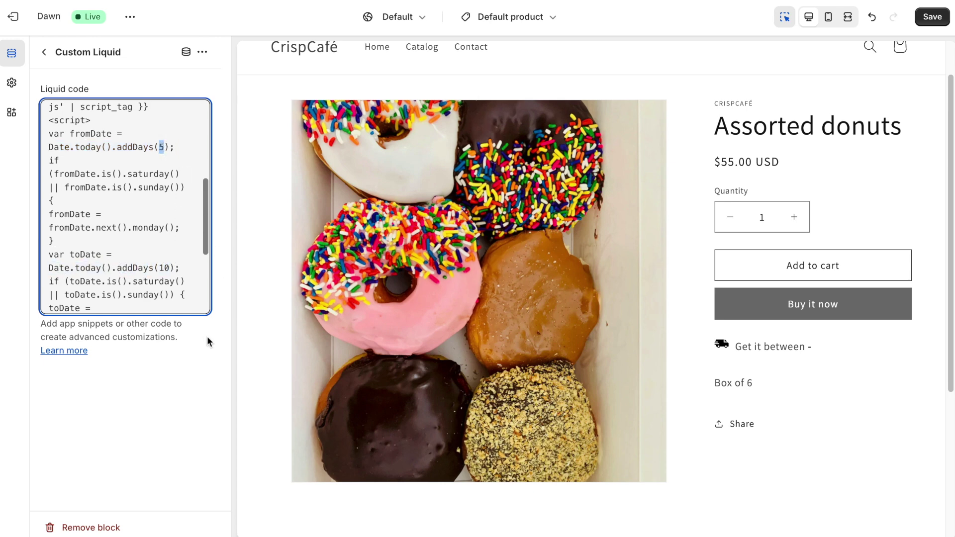
pyautogui.write('7')
pyautogui.click(933, 19)
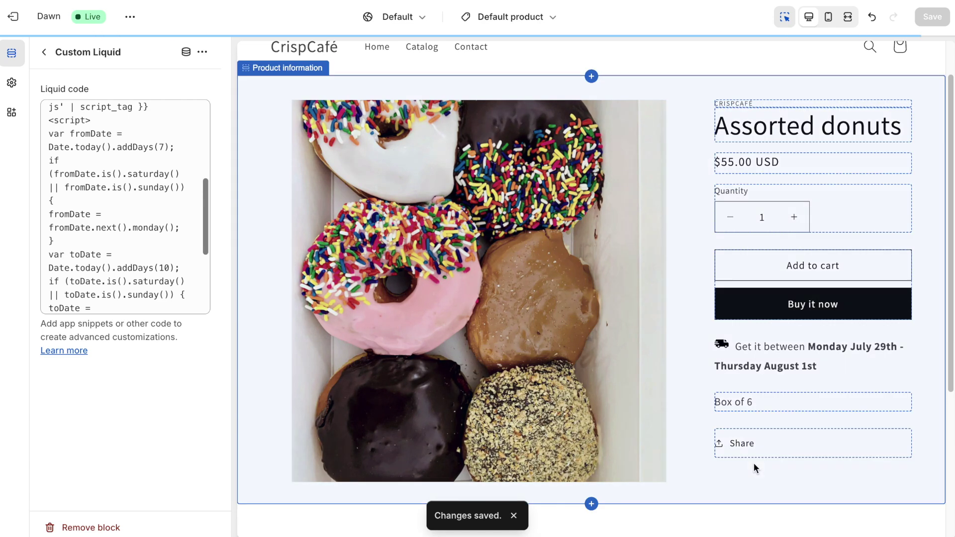
pyautogui.moveTo(735, 346); pyautogui.dragTo(801, 343)
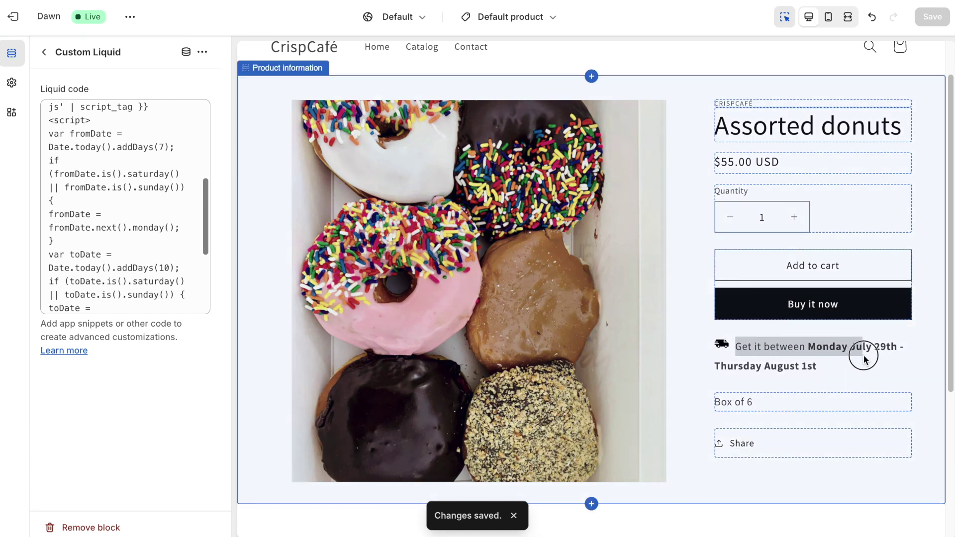
pyautogui.moveTo(863, 359)
pyautogui.mouseDown()
pyautogui.moveTo(871, 369)
pyautogui.moveTo(858, 362)
pyautogui.mouseUp()
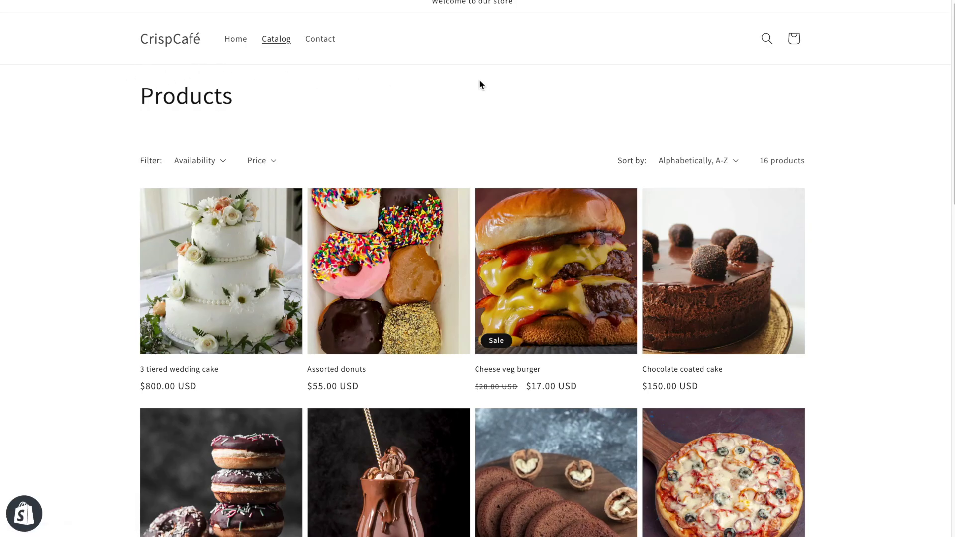
# Step: Confirm Chocolate coated cake and Assorted donuts pages read 'Monday July 29th - Thursday August 1st'
pyautogui.click(670, 370)
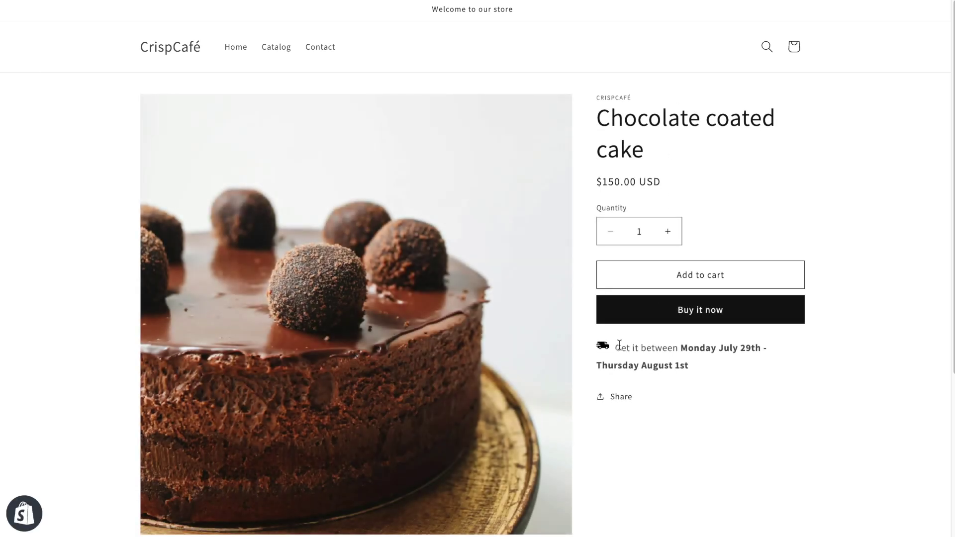
pyautogui.moveTo(618, 347); pyautogui.dragTo(801, 363)
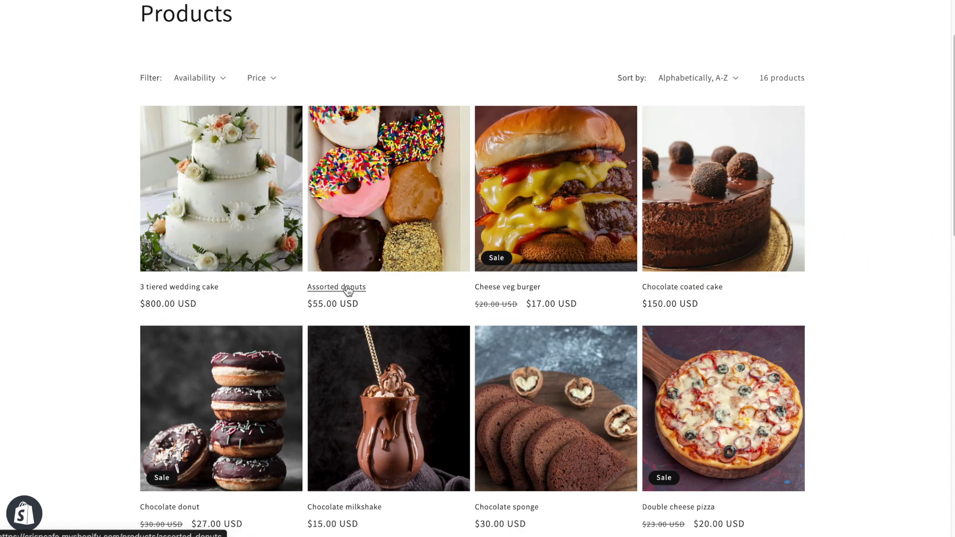
pyautogui.click(376, 289)
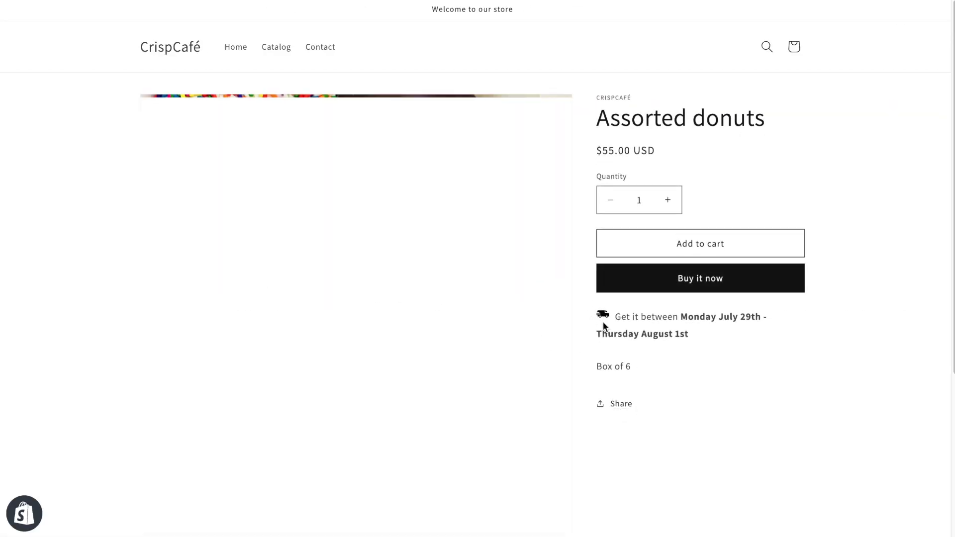
pyautogui.moveTo(603, 321); pyautogui.dragTo(765, 347)
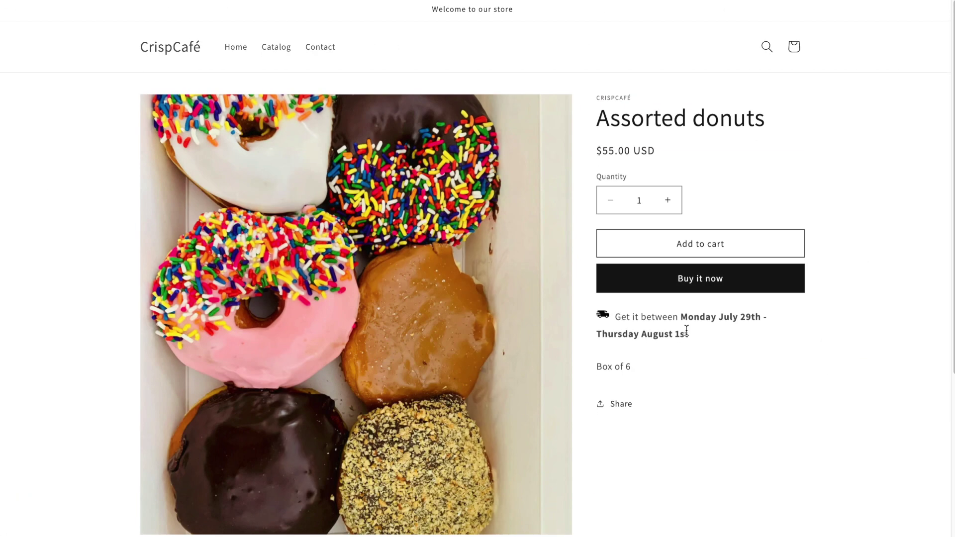
pyautogui.moveTo(639, 315); pyautogui.dragTo(689, 334)
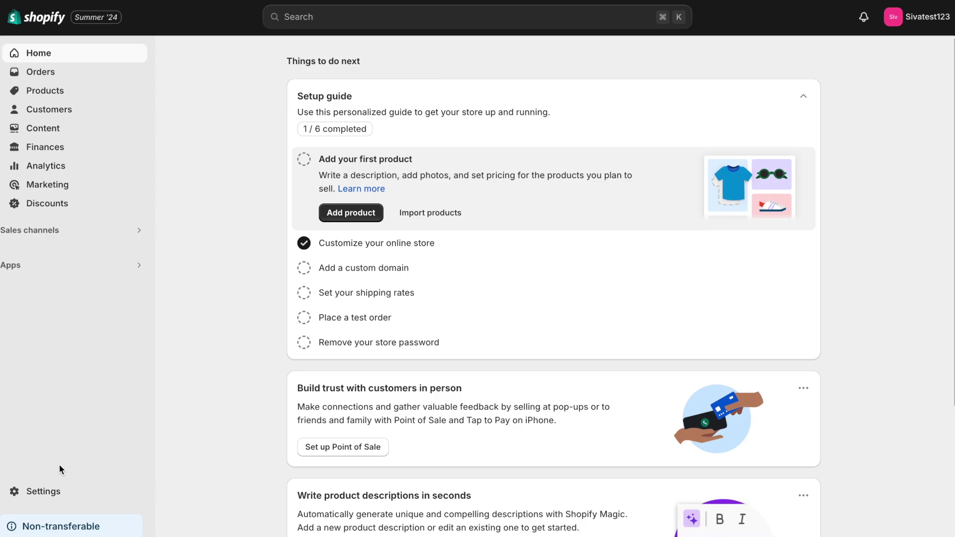
# Step: Go from Settings > Apps and sales channels to the Shopify App Store
pyautogui.click(50, 492)
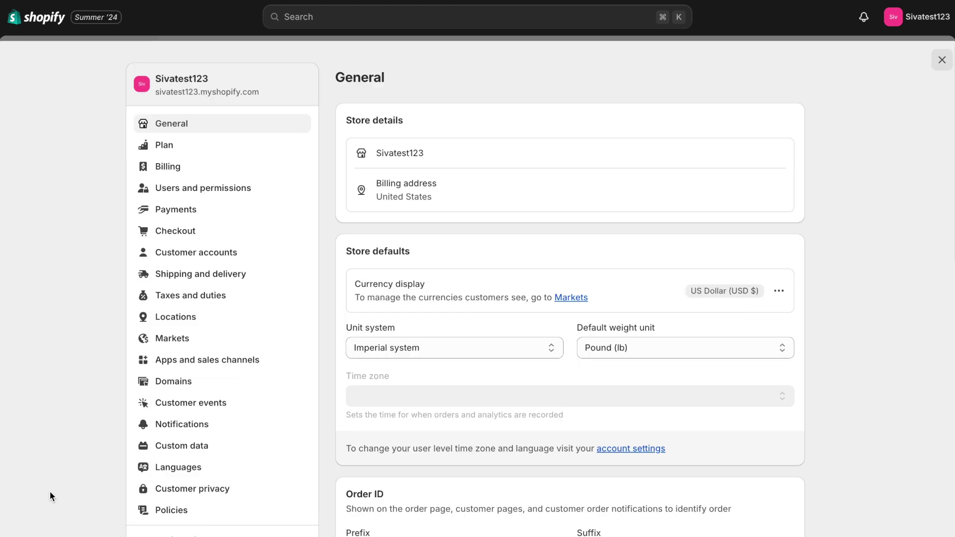
pyautogui.click(194, 360)
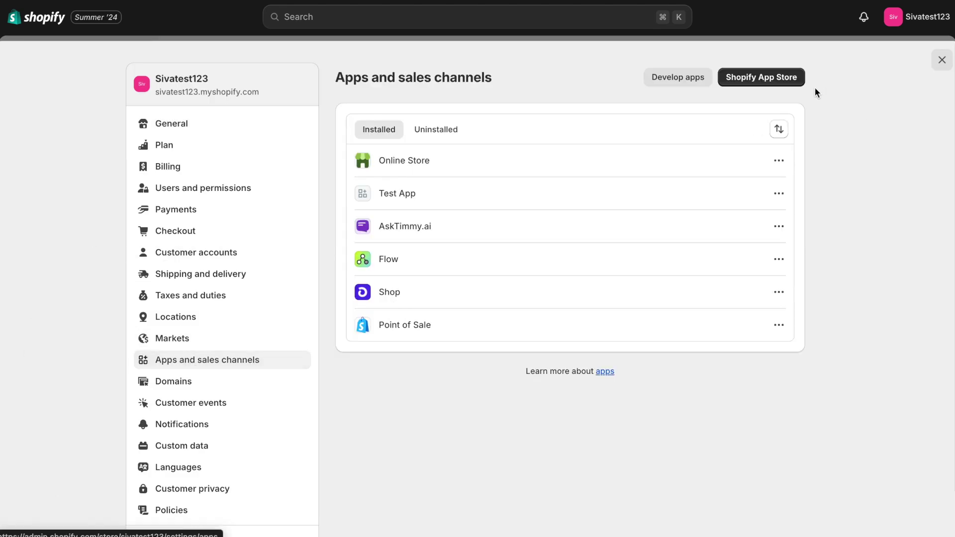
pyautogui.click(776, 83)
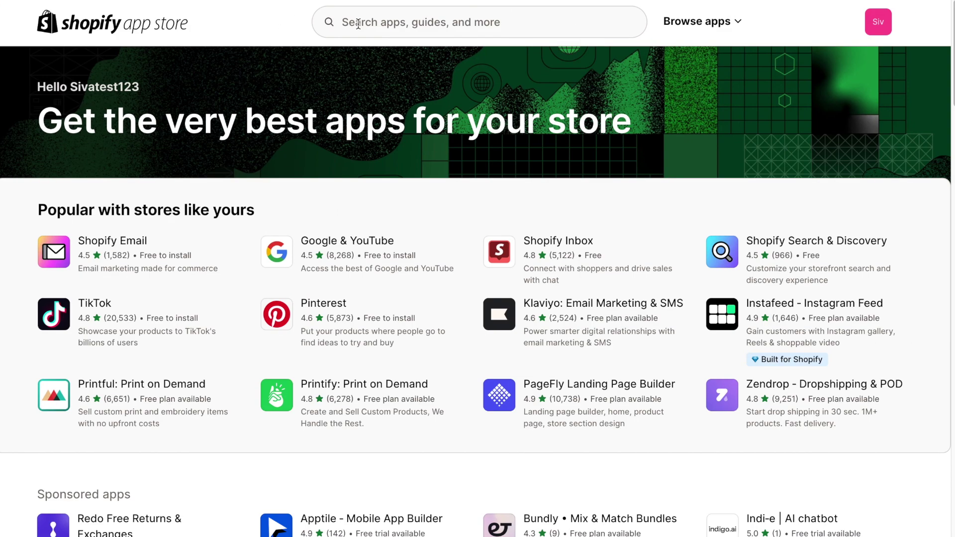
# Step: Search the App Store for 'estimated delive' and open the Estimated Delivery Date - Plus listing
pyautogui.click(395, 21)
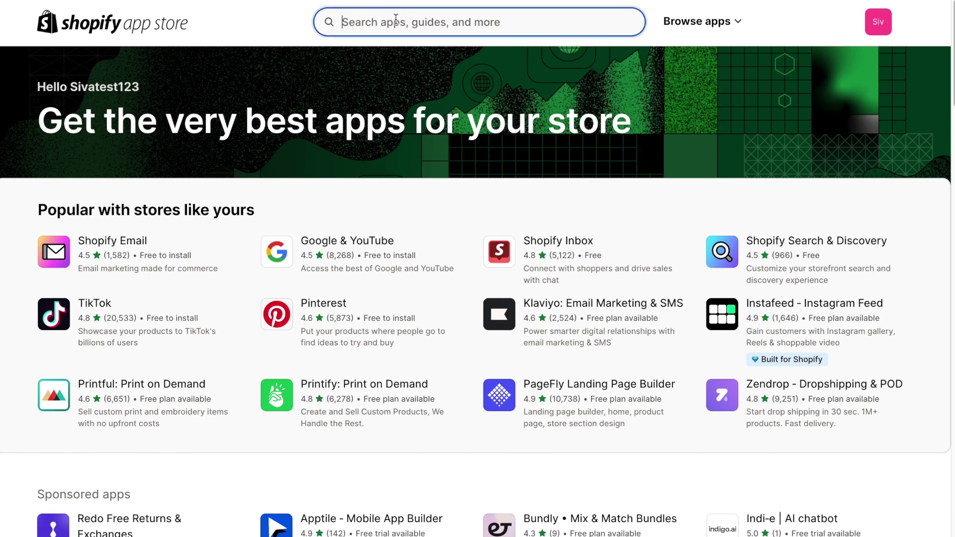
pyautogui.write('estimated de')
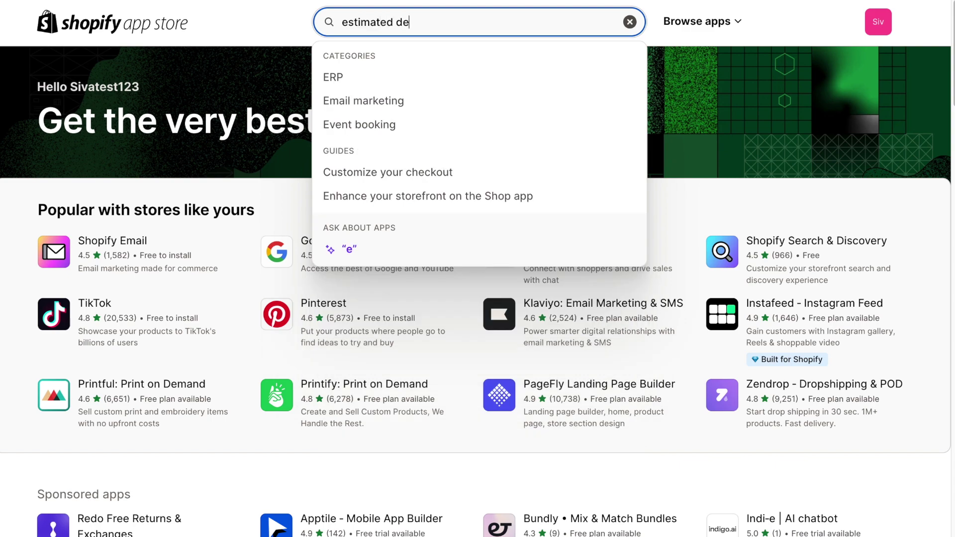
pyautogui.write('livery')
pyautogui.press('Return')
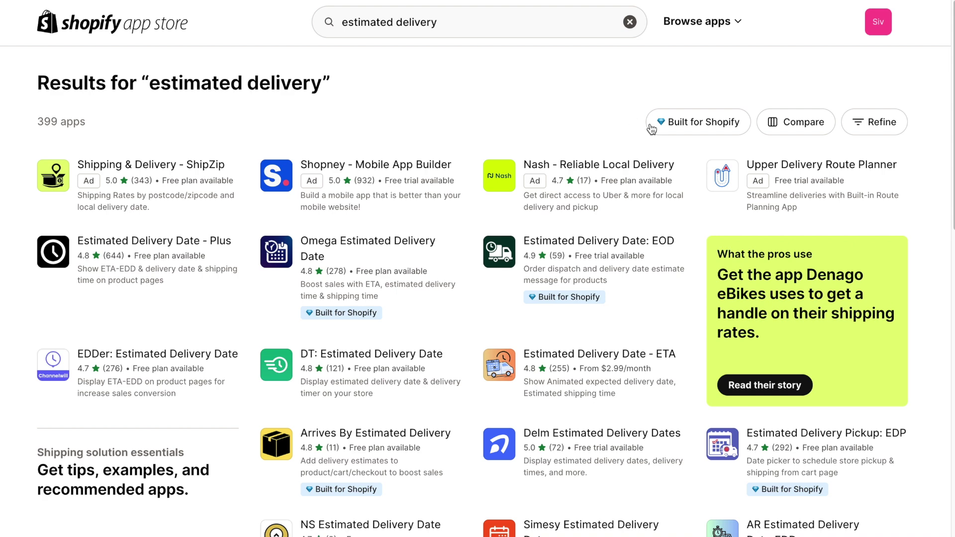
pyautogui.click(109, 247)
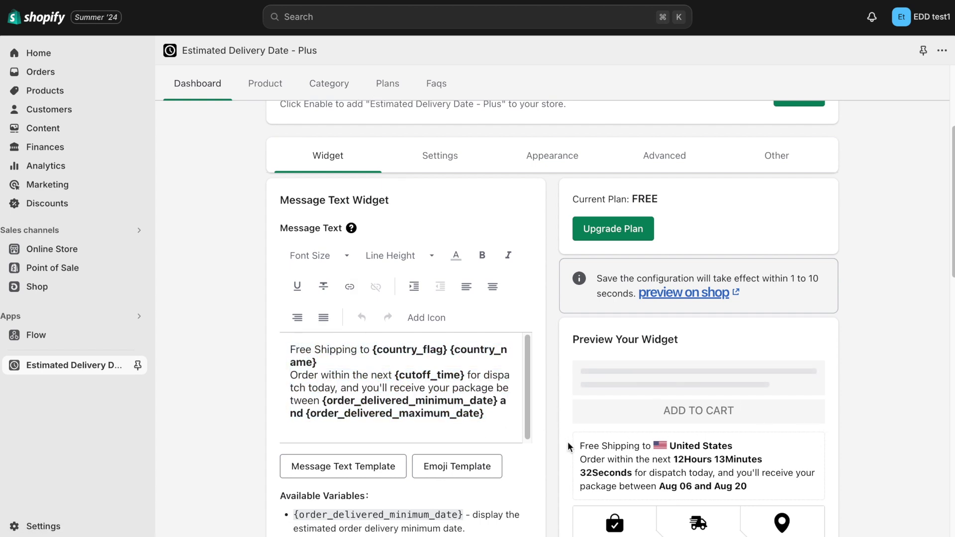
# Step: Review the widget preview and available variables, then choose Custom message for out-of-stock products
pyautogui.moveTo(617, 447); pyautogui.dragTo(781, 482)
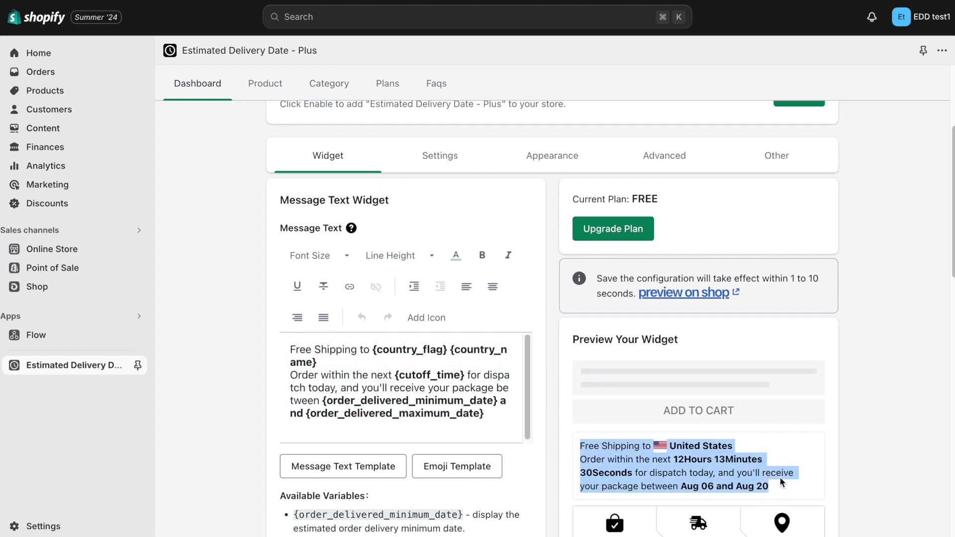
pyautogui.click(780, 450)
pyautogui.scroll(-1, 770, 444)
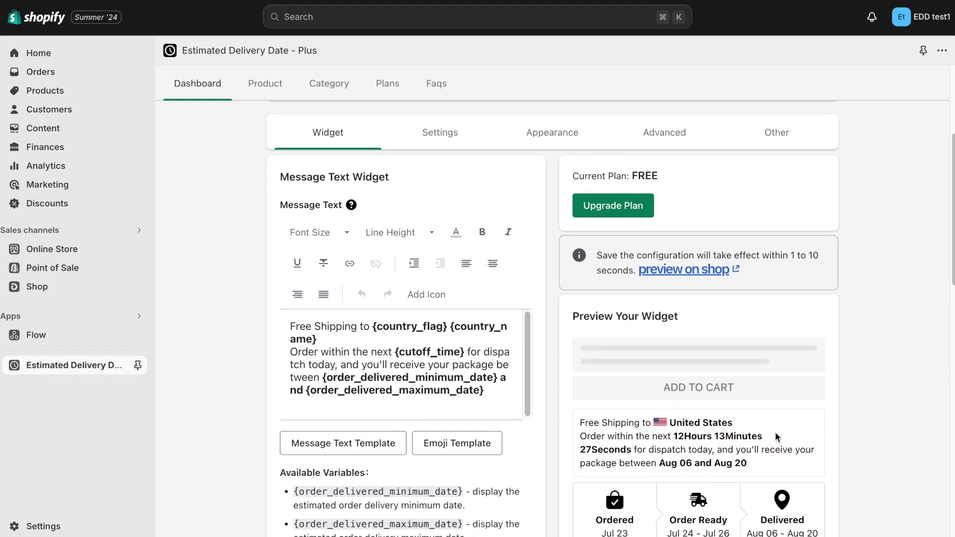
pyautogui.scroll(-1, 776, 436)
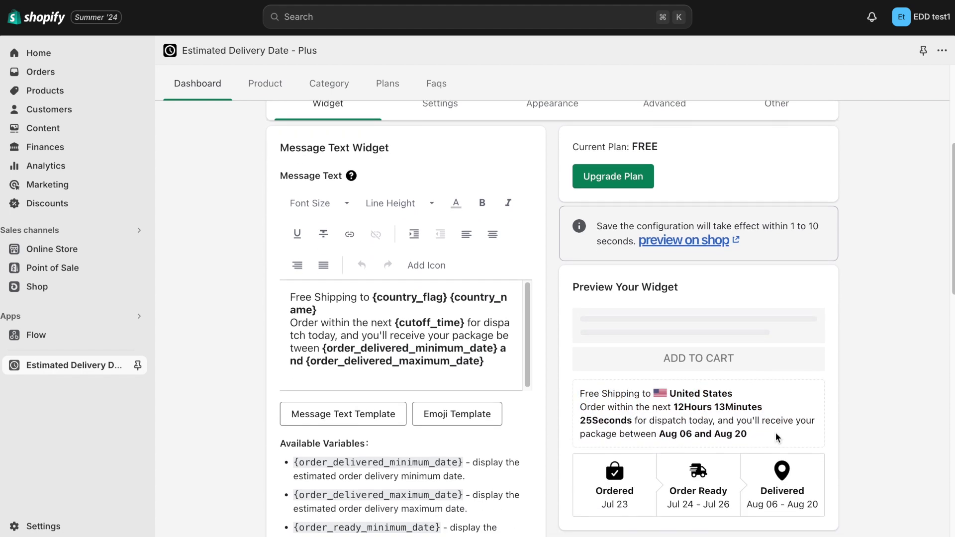
pyautogui.scroll(-2, 777, 438)
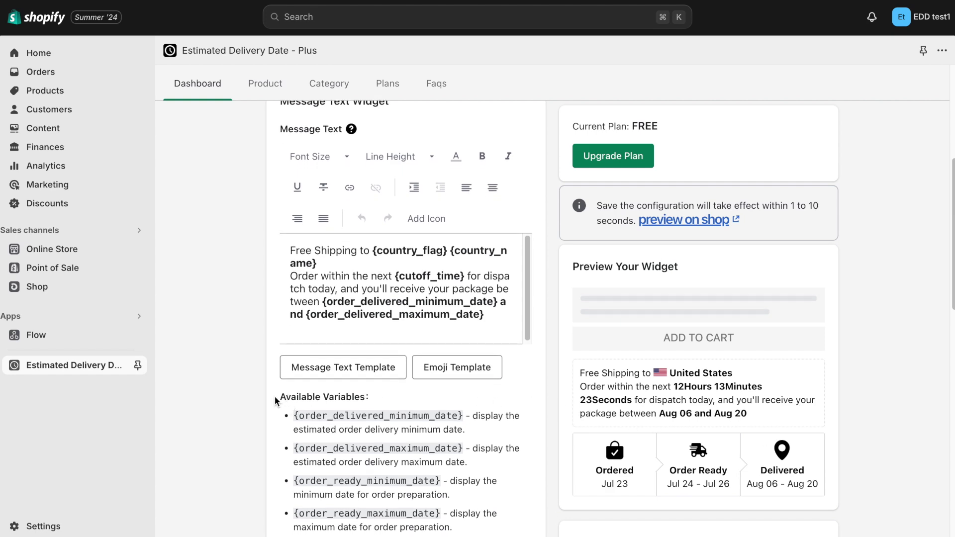
pyautogui.moveTo(275, 401); pyautogui.dragTo(370, 407)
pyautogui.scroll(-5, 379, 401)
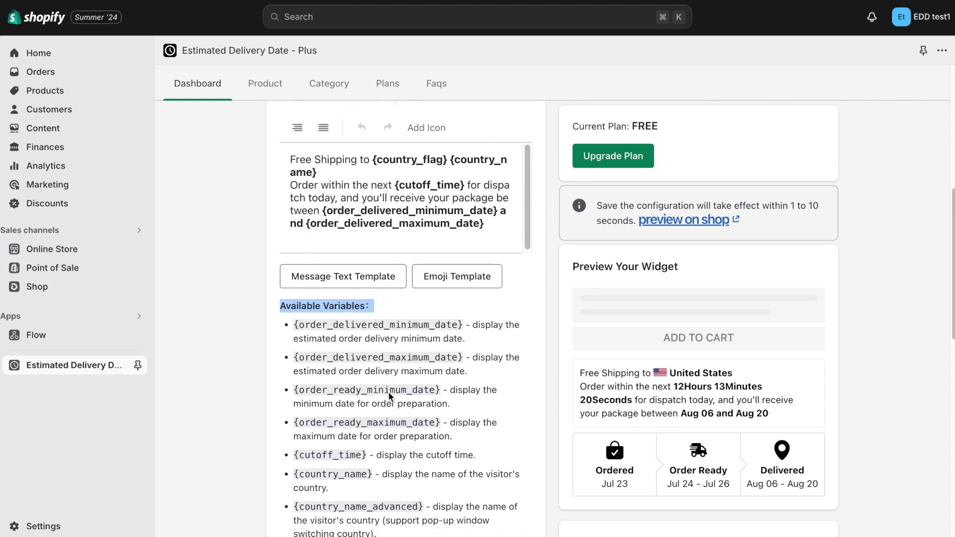
pyautogui.scroll(-7, 383, 307)
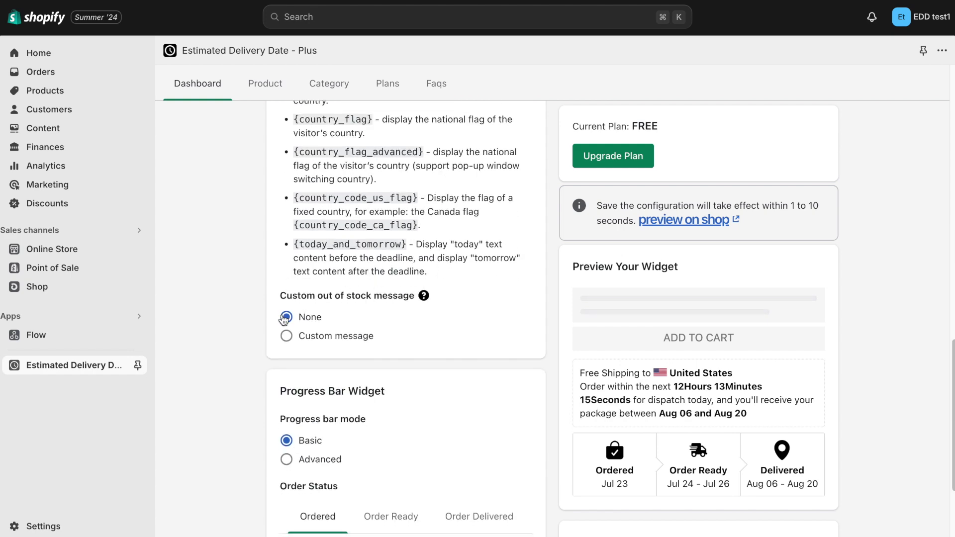
pyautogui.click(288, 339)
# Step: Set the custom out-of-stock message to 'We will be back soon'
pyautogui.click(366, 454)
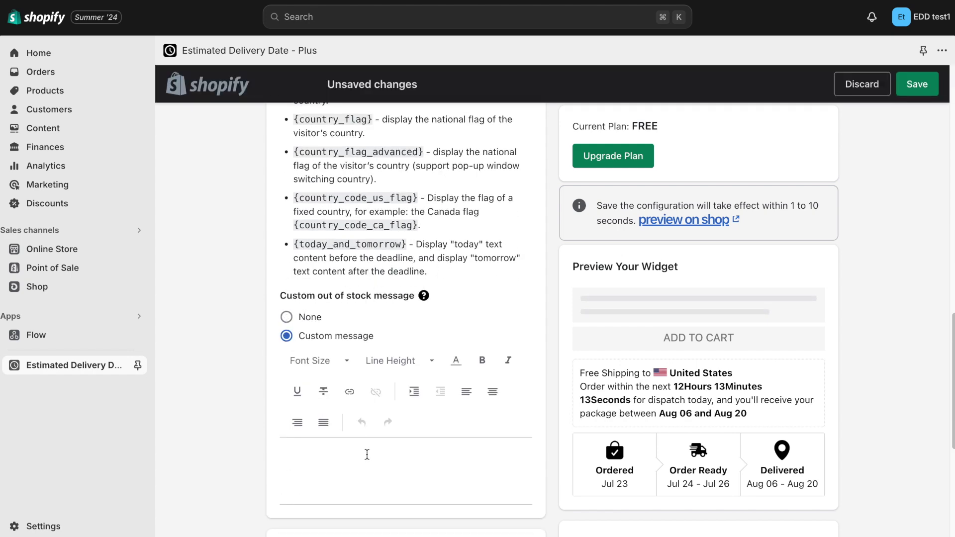
pyautogui.write('We will be')
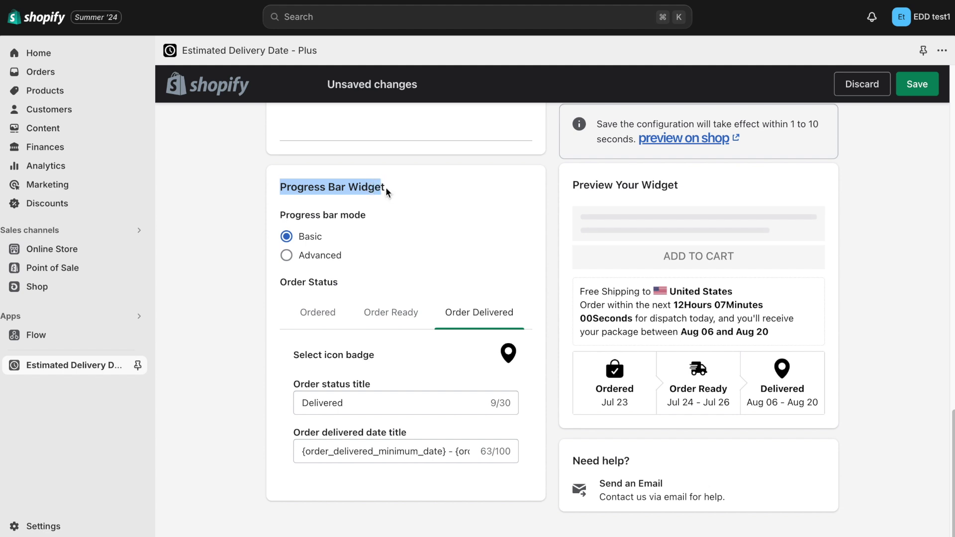
pyautogui.click(387, 189)
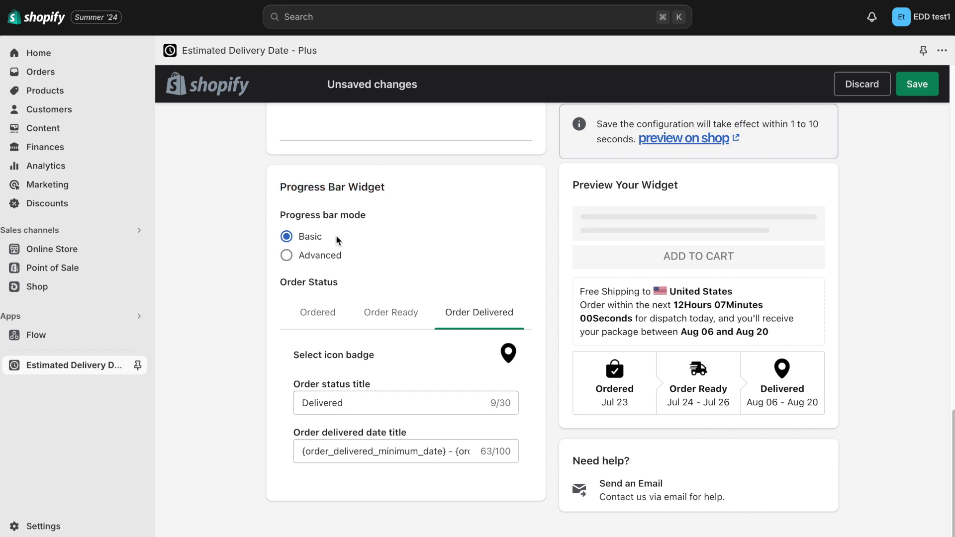
# Step: Keep the progress bar on Basic mode and append 'on time' to the Delivered step title
pyautogui.click(313, 258)
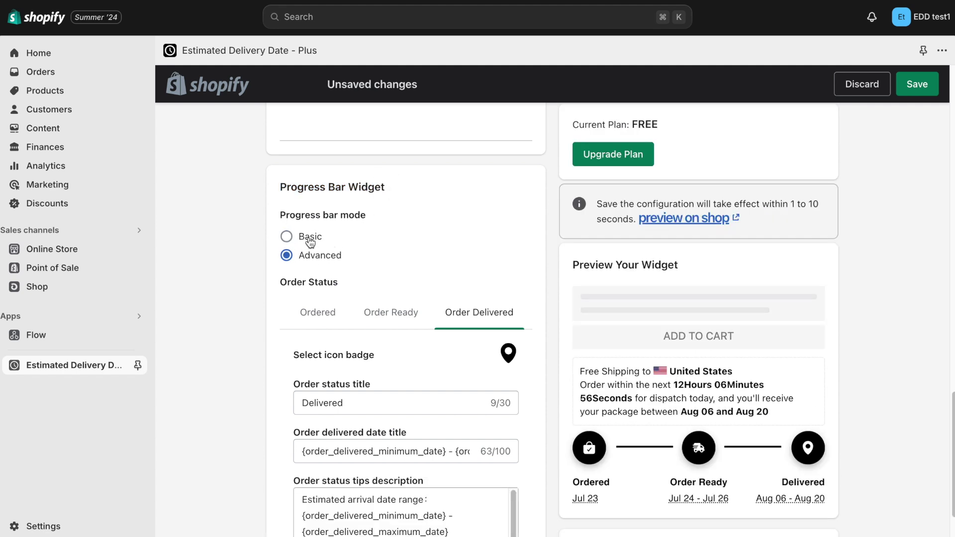
pyautogui.click(304, 242)
pyautogui.click(324, 326)
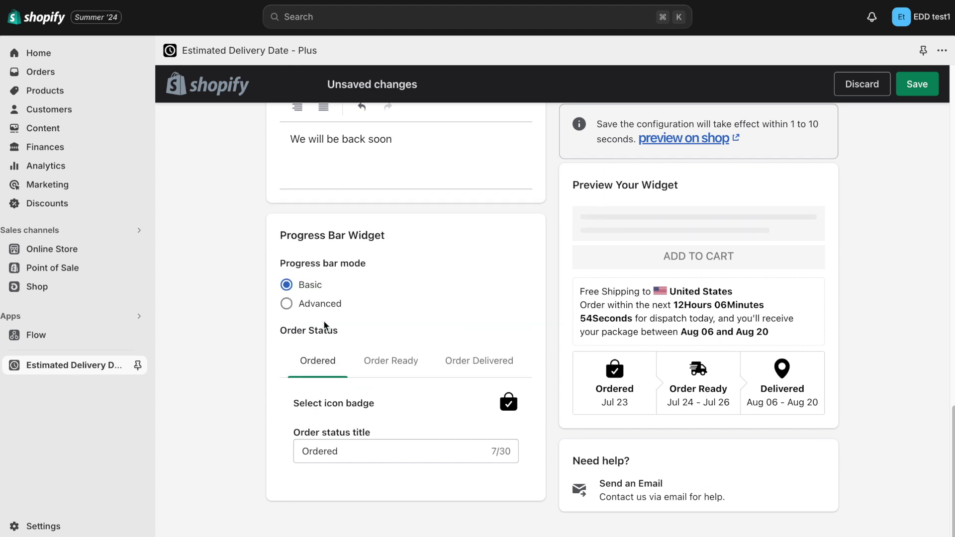
pyautogui.click(421, 375)
pyautogui.click(447, 366)
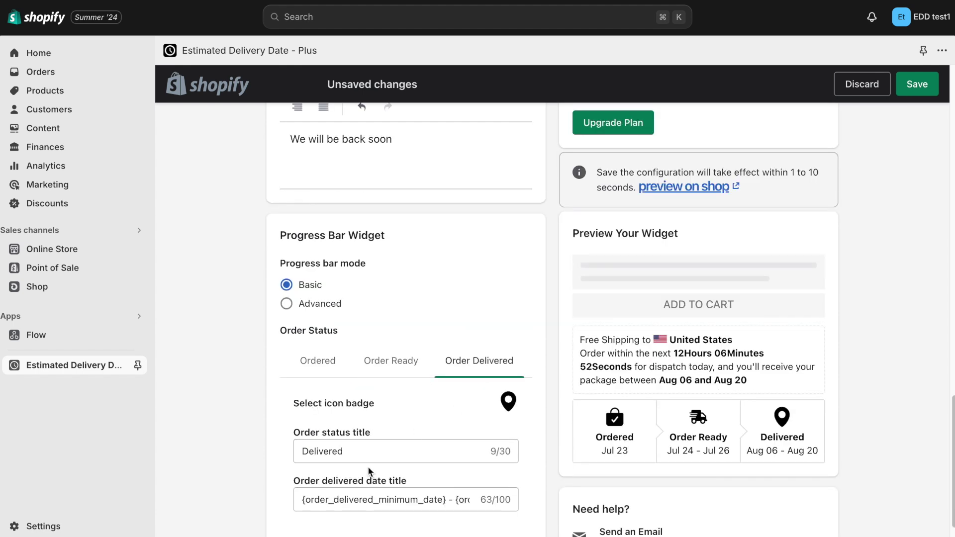
pyautogui.click(370, 456)
pyautogui.write('on time')
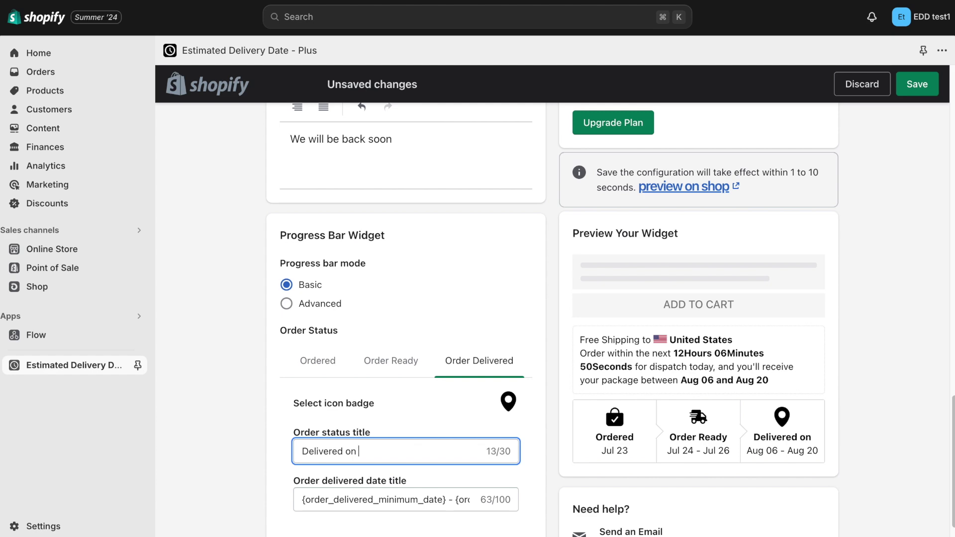
# Step: Open the date range settings and review the working days and holidays options
pyautogui.click(791, 445)
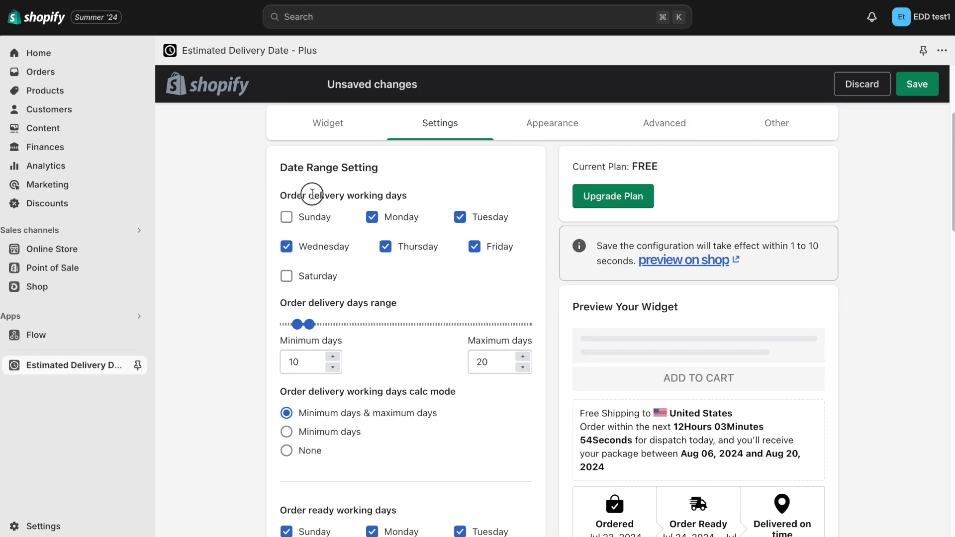
pyautogui.moveTo(312, 194); pyautogui.dragTo(415, 198)
pyautogui.scroll(-3, 340, 388)
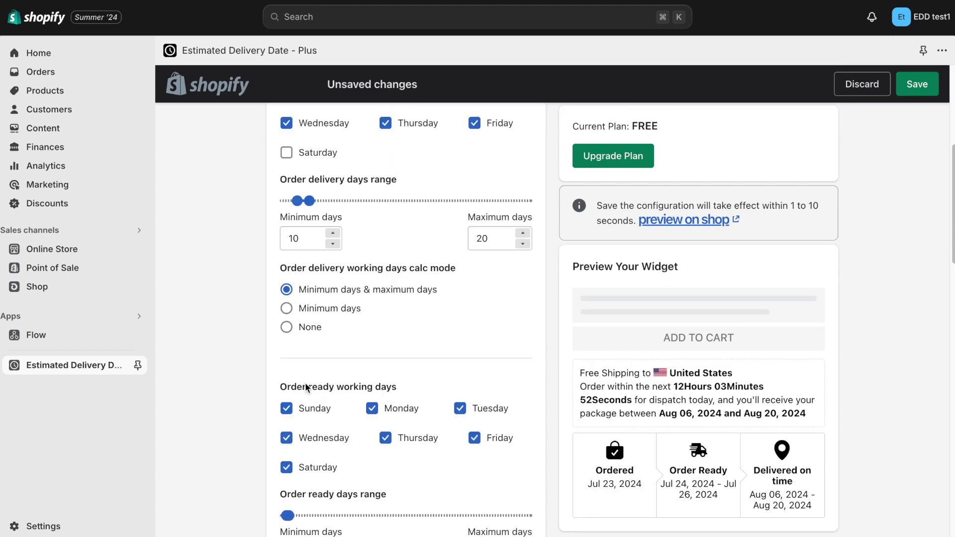
pyautogui.moveTo(312, 386); pyautogui.dragTo(394, 388)
pyautogui.scroll(-1, 400, 391)
pyautogui.scroll(-8, 402, 389)
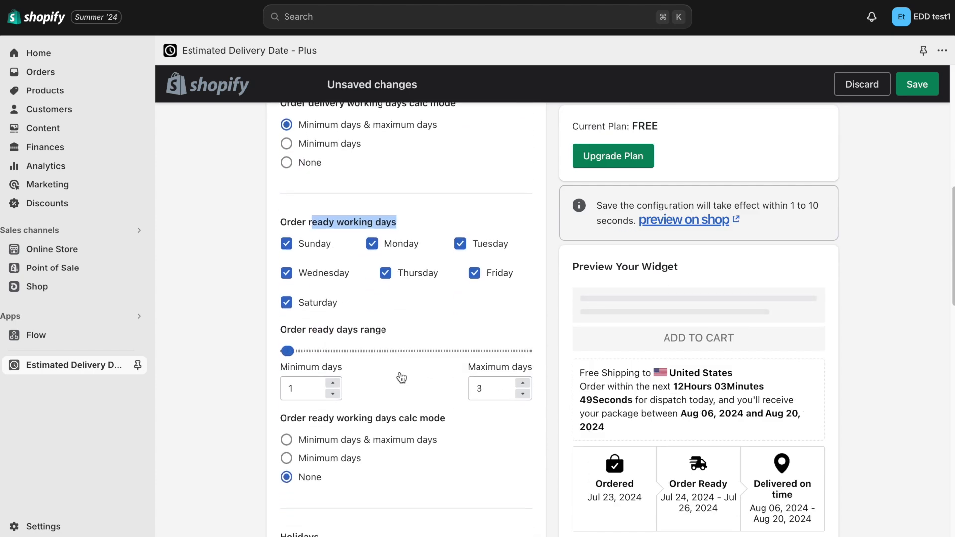
pyautogui.click(311, 276)
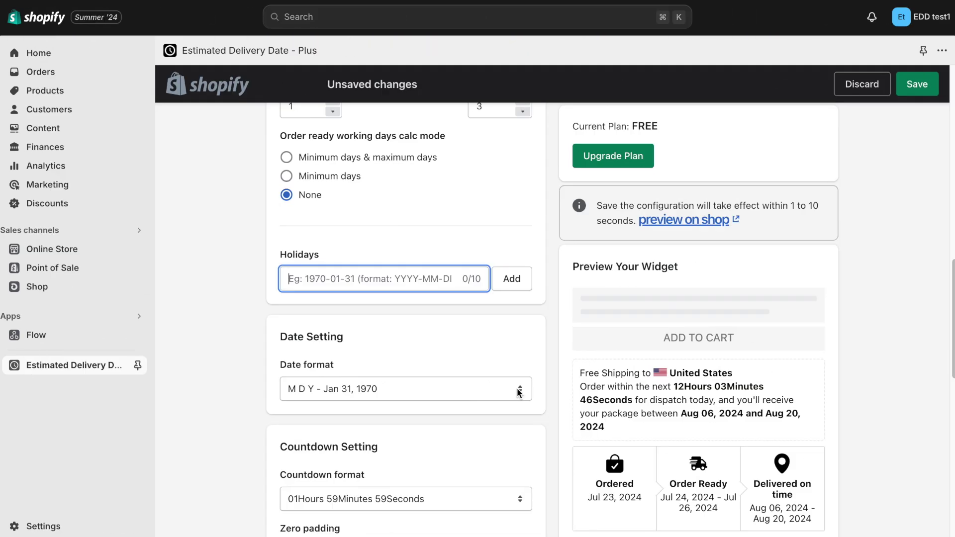
# Step: Set the date format to D M Y - 31 Jan 1970, keeping the current countdown format
pyautogui.click(518, 389)
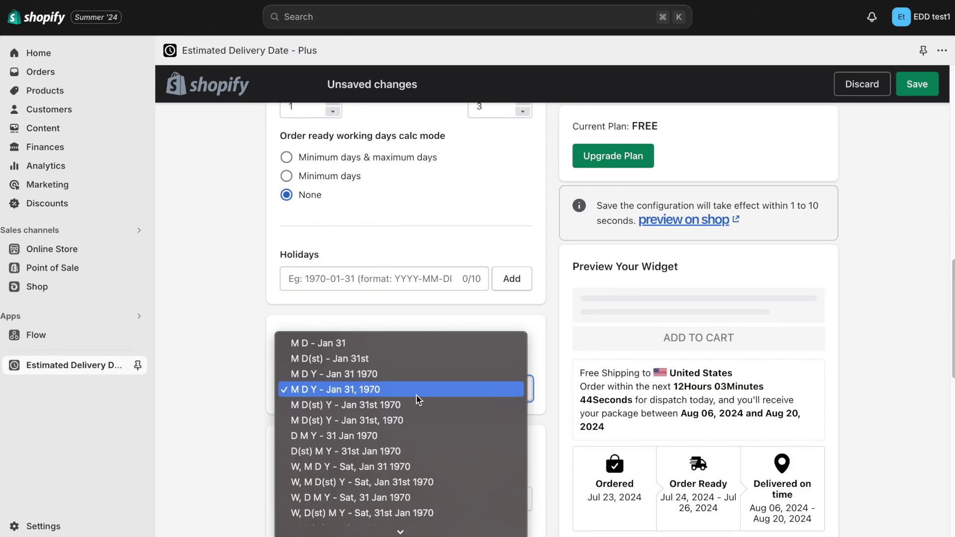
pyautogui.click(393, 436)
pyautogui.scroll(-3, 291, 429)
pyautogui.click(332, 374)
pyautogui.click(620, 411)
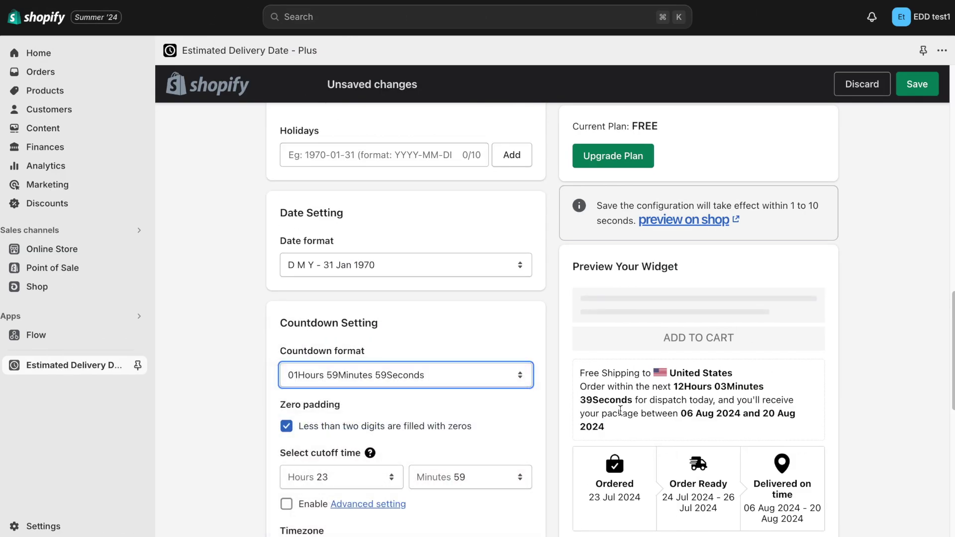
pyautogui.doubleClick(676, 388)
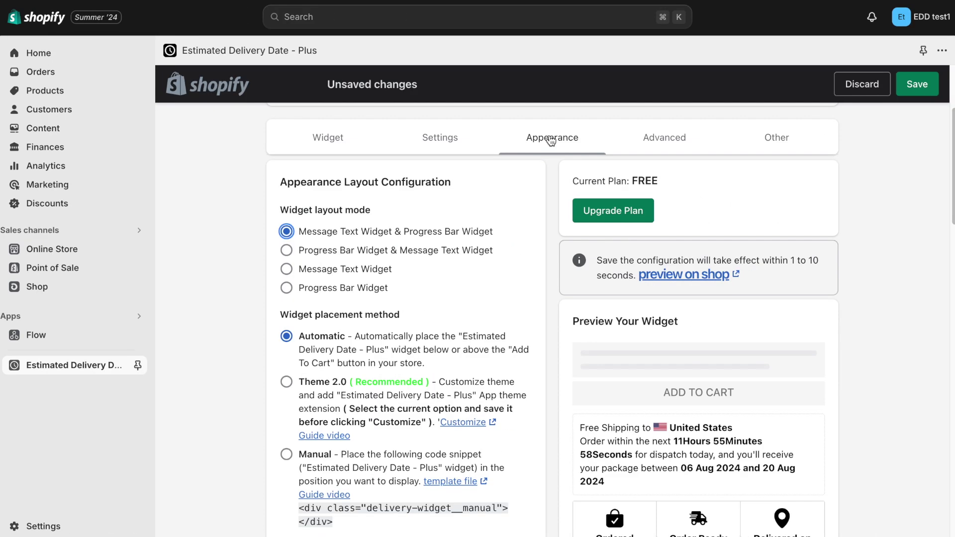
# Step: Try each widget layout, leave Progress Bar Widget only, and review the progress bar colour and font options
pyautogui.click(287, 250)
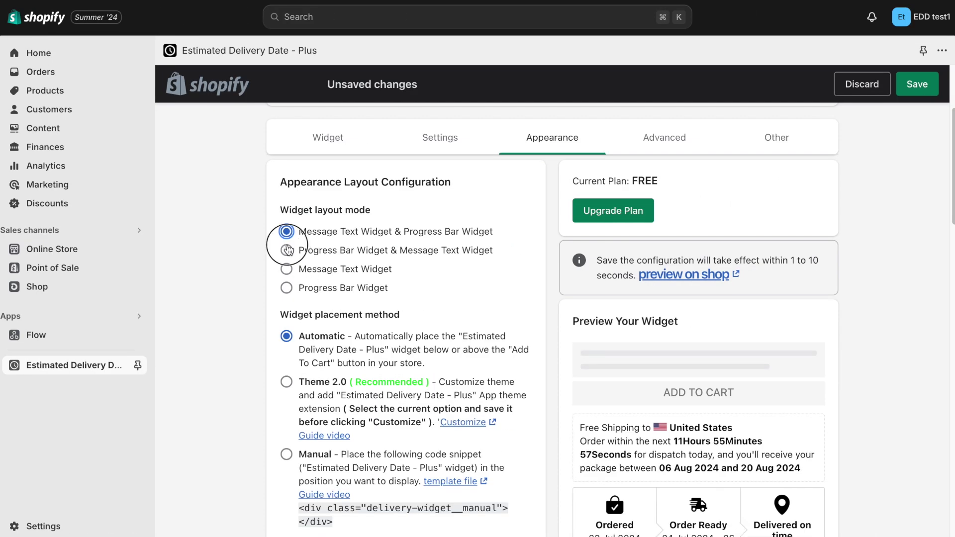
pyautogui.click(286, 269)
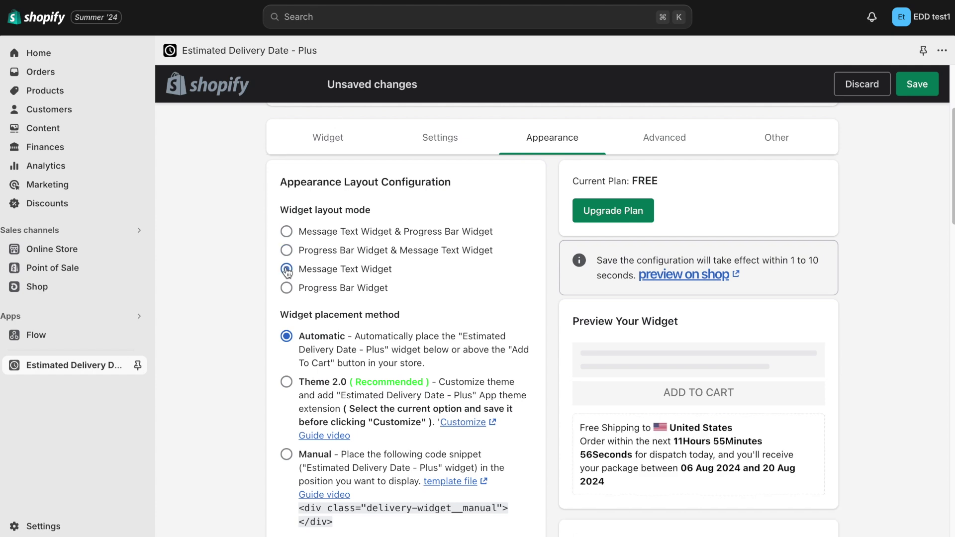
pyautogui.click(286, 287)
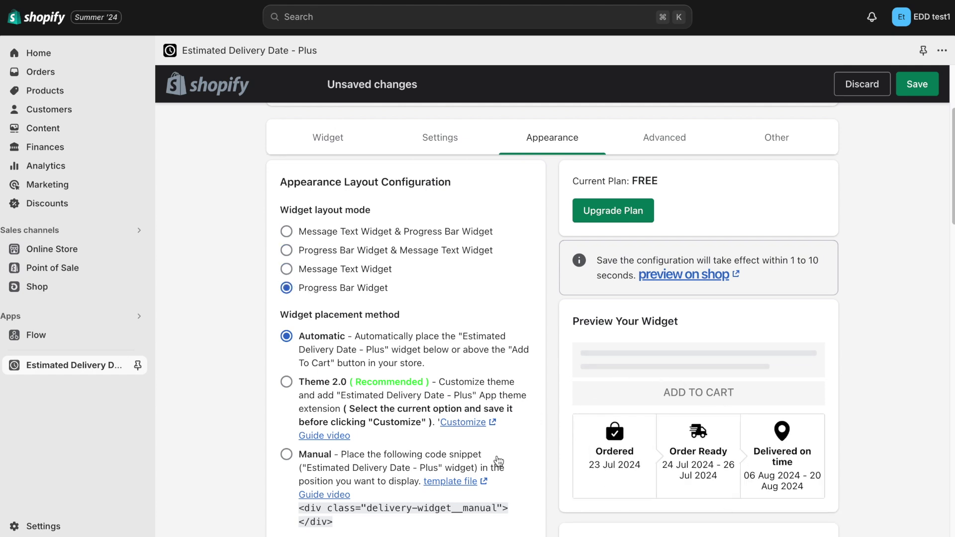
pyautogui.scroll(-12, 510, 383)
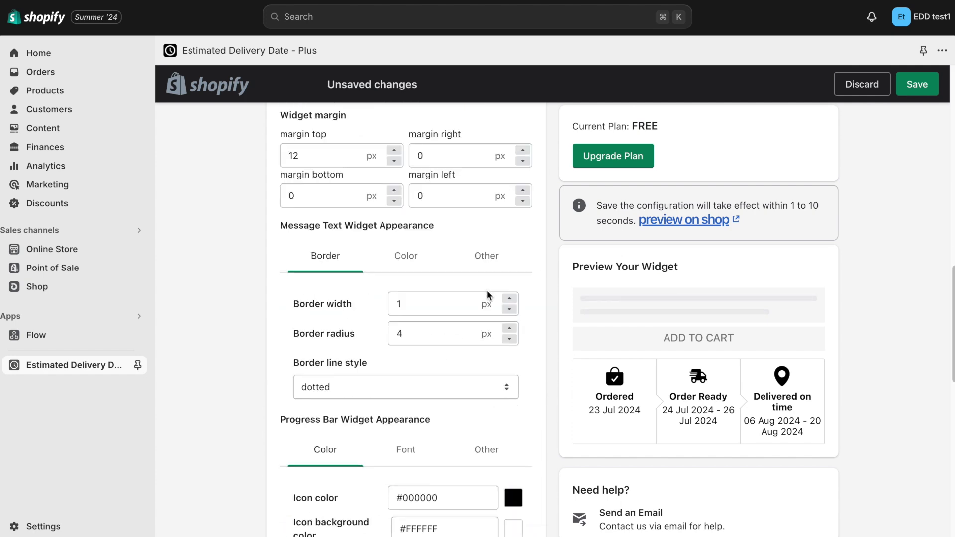
pyautogui.click(405, 449)
pyautogui.click(345, 450)
pyautogui.scroll(-6, 410, 423)
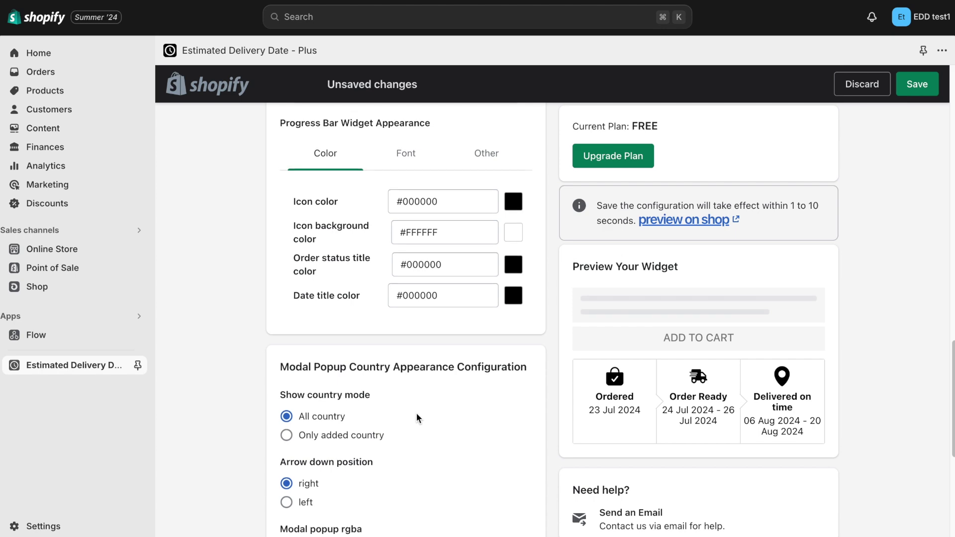
pyautogui.scroll(8, 417, 416)
pyautogui.scroll(1, 416, 417)
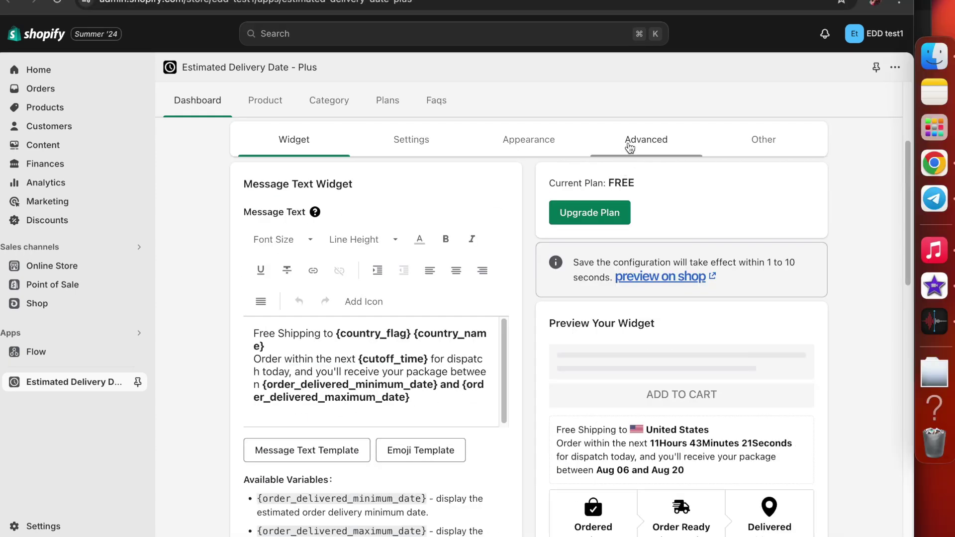
pyautogui.click(629, 148)
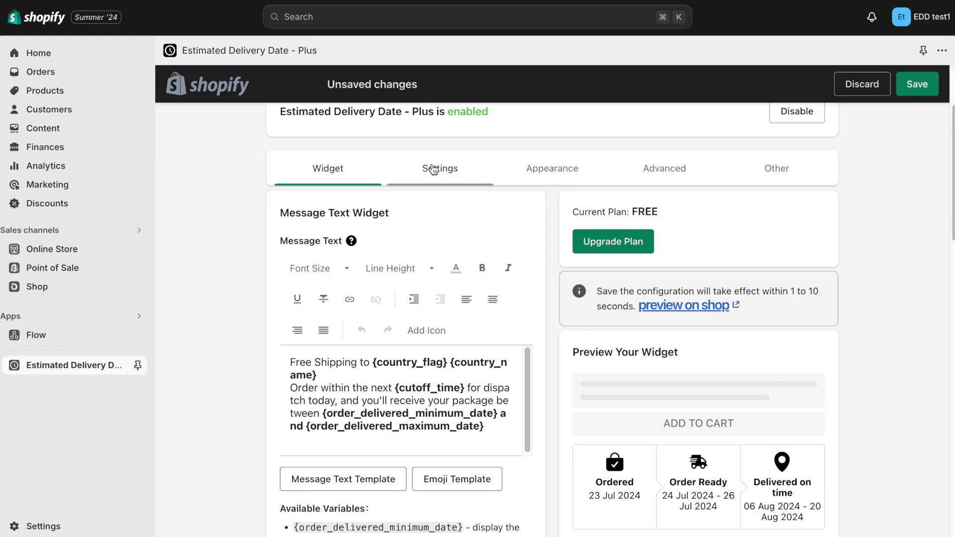
pyautogui.click(434, 170)
pyautogui.click(576, 175)
pyautogui.click(669, 177)
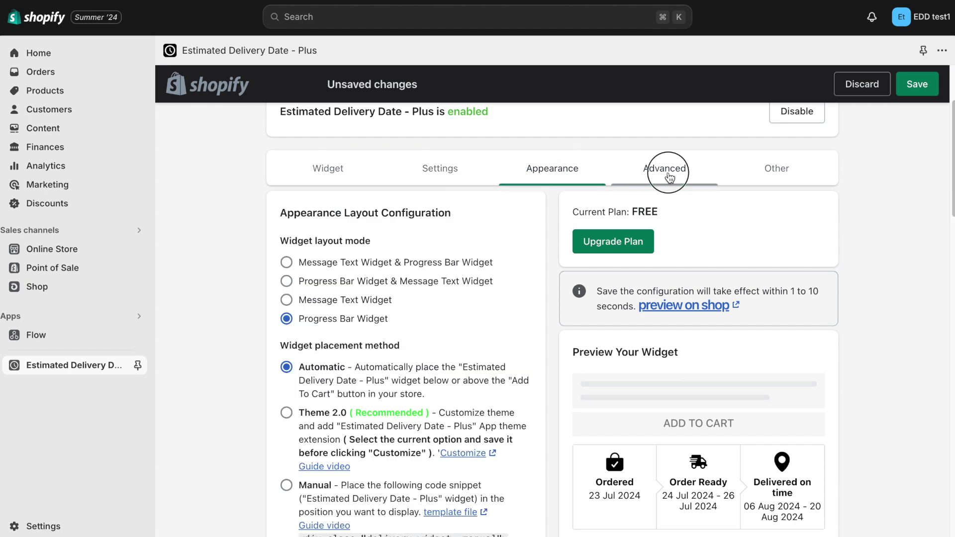
# Step: Search the Shopify App Store for 'delivery date'
pyautogui.click(772, 177)
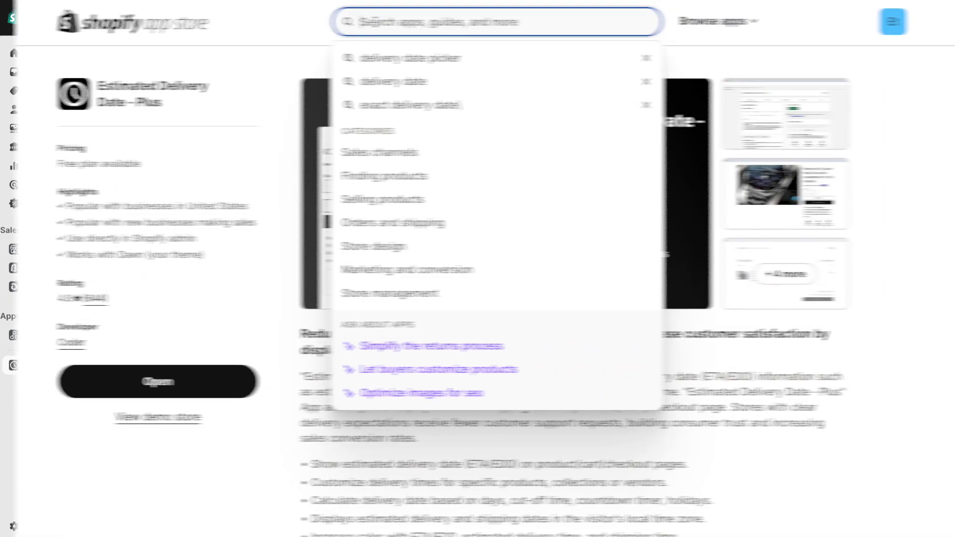
pyautogui.write('deli')
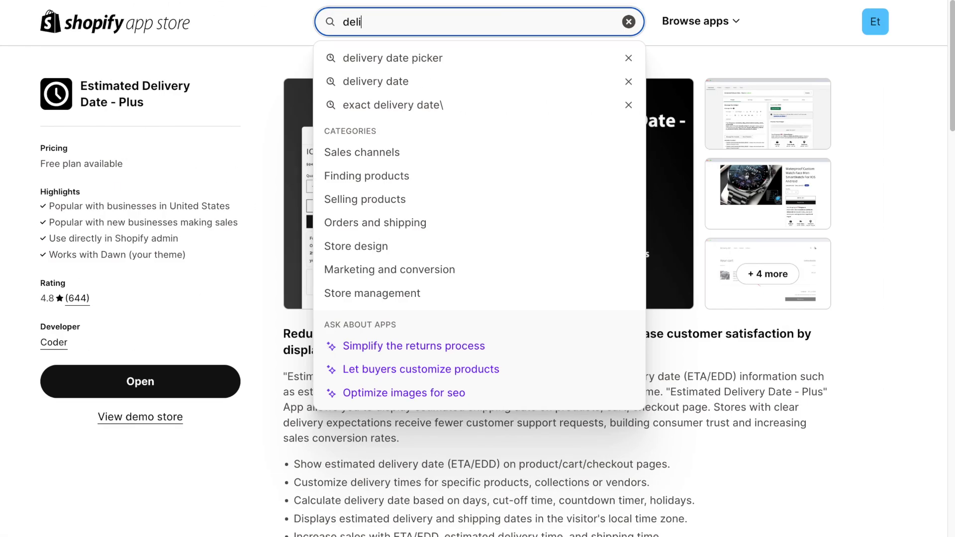
pyautogui.write('very date')
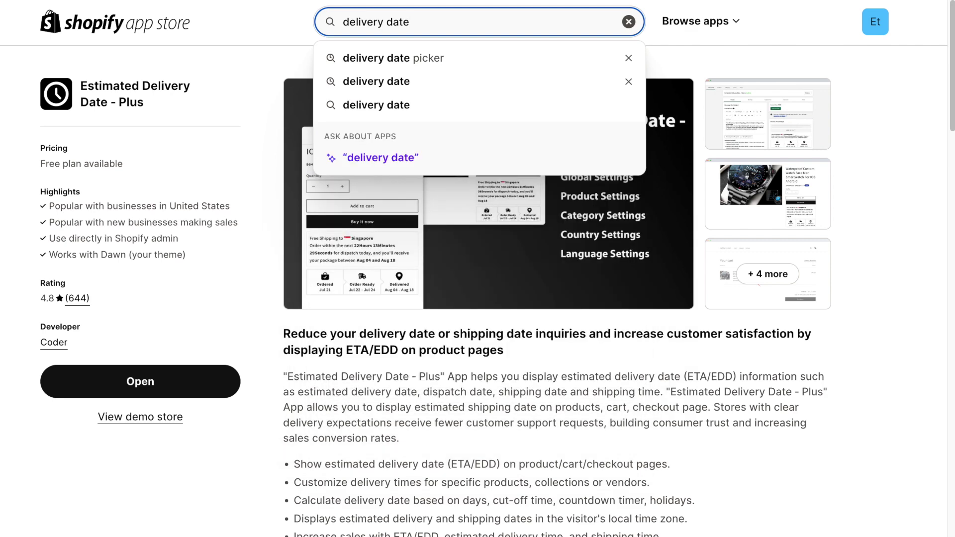
pyautogui.press('Return')
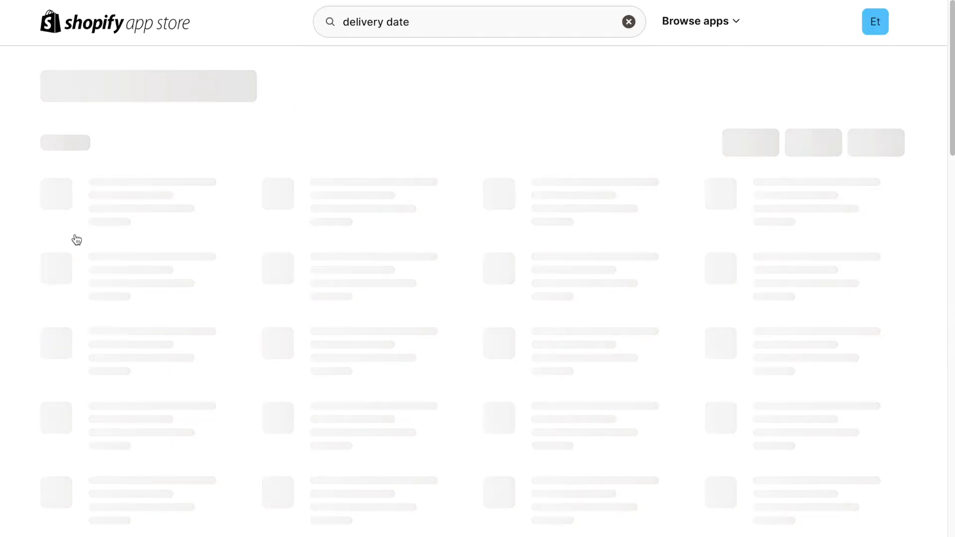